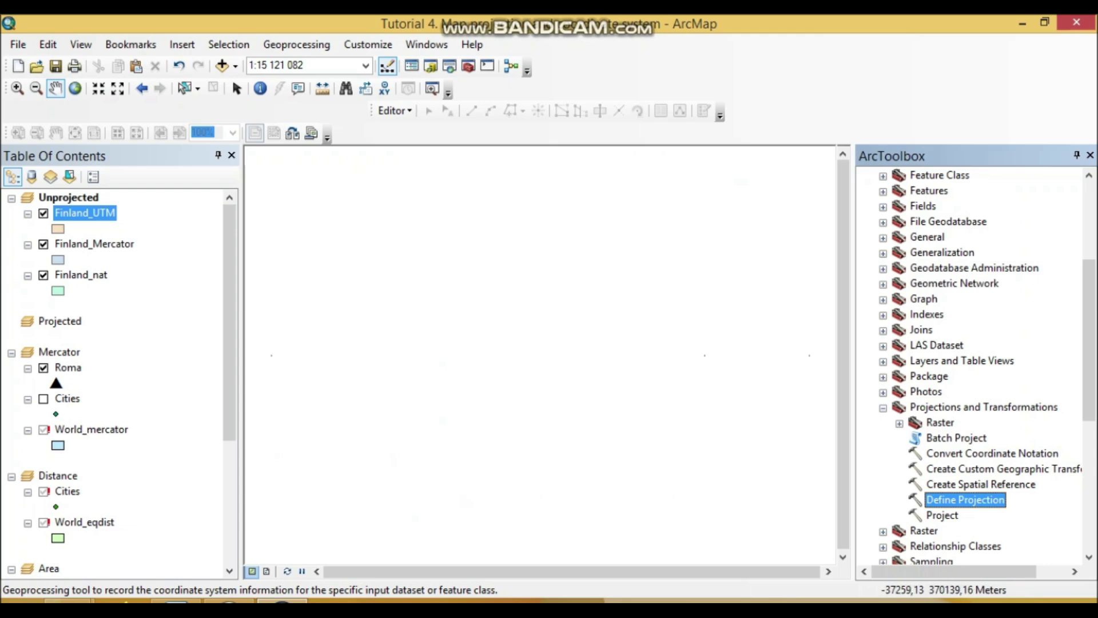
# Step: Load Finland_nat in the Define Projection tool, inspect its coordinate system details and import options, and close the tool without running it
pyautogui.press('Return')
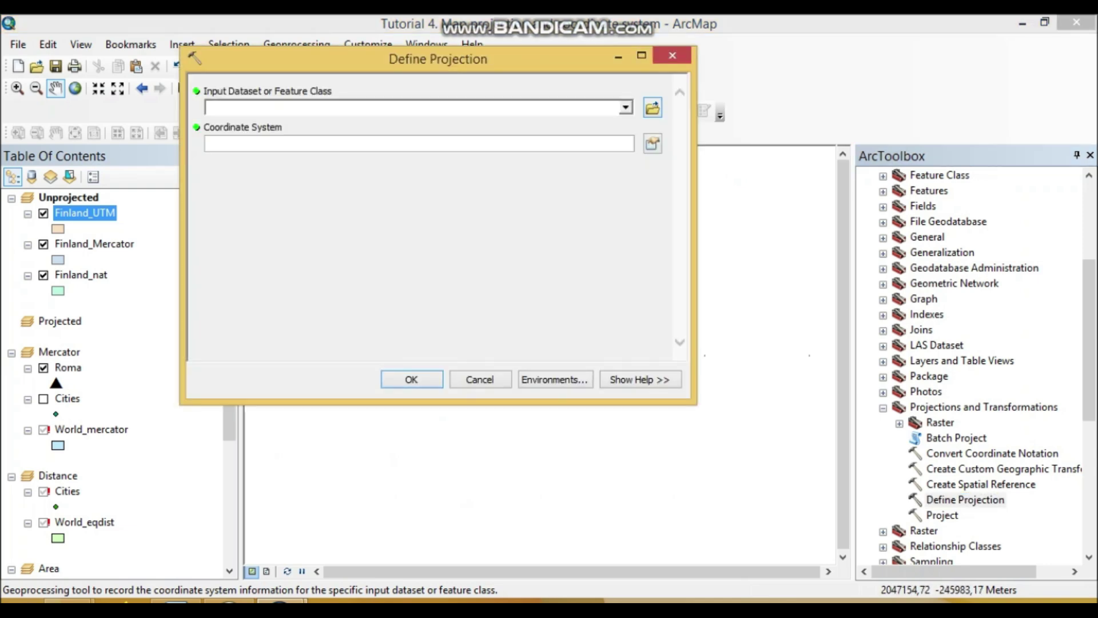
pyautogui.hotkey('alt', 'Down')
pyautogui.press('Return')
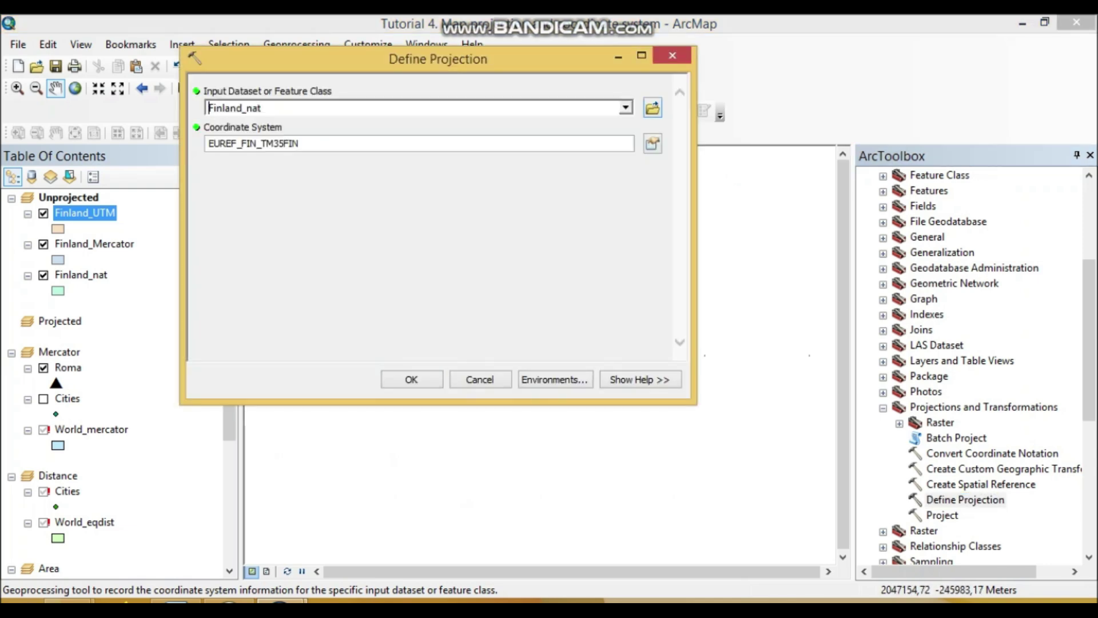
pyautogui.click(653, 143)
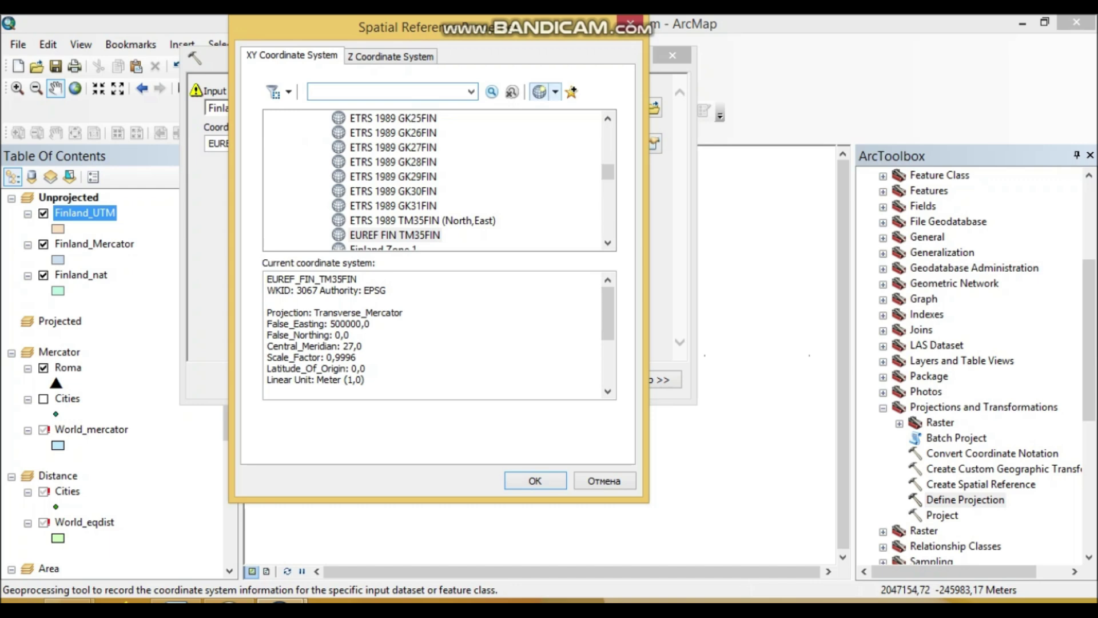
pyautogui.click(555, 92)
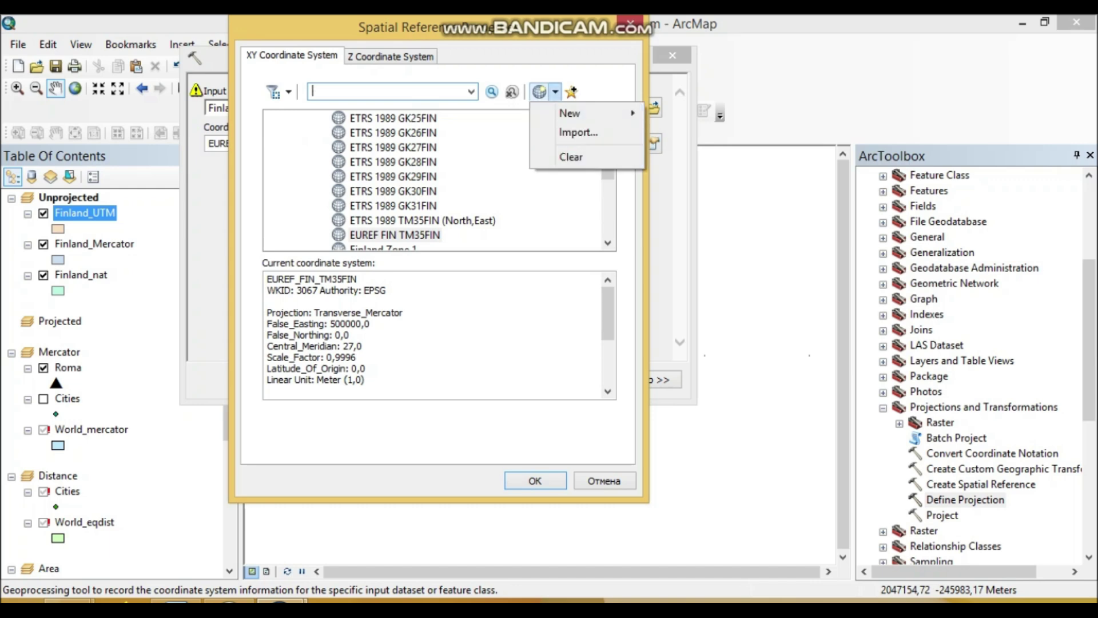
pyautogui.press('Escape')
pyautogui.press('Escape')
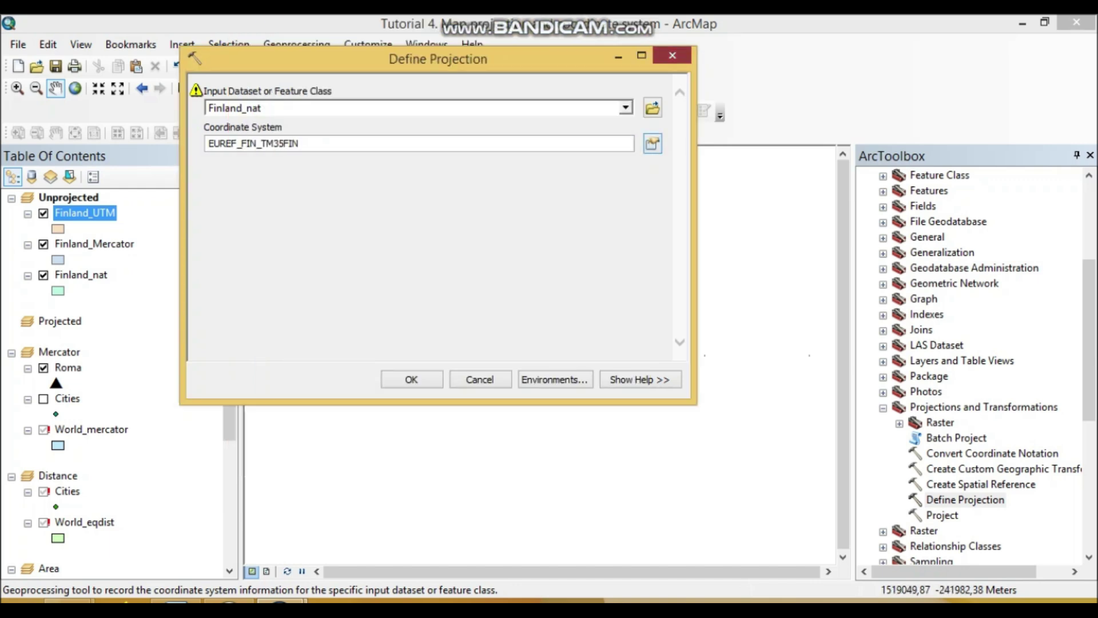
pyautogui.press('Escape')
pyautogui.click(81, 275)
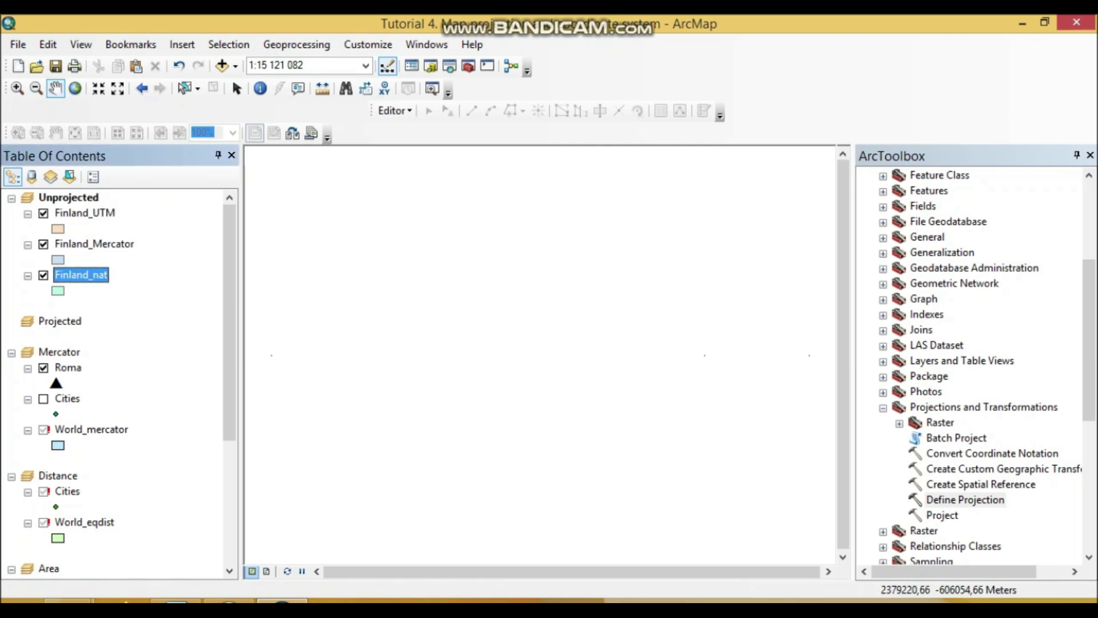
pyautogui.click(942, 515)
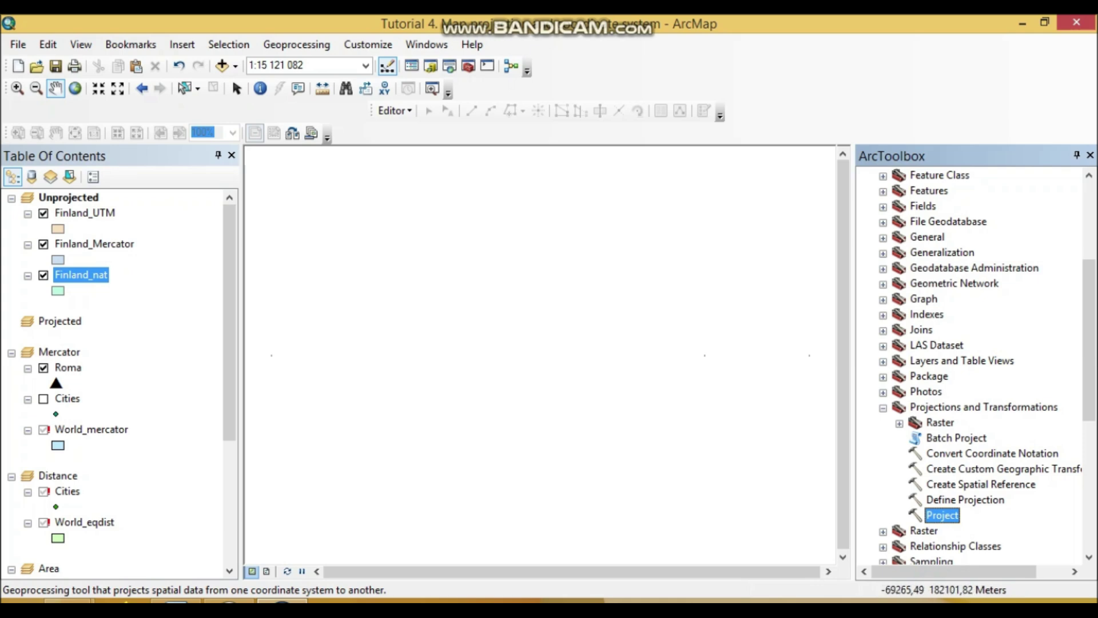
pyautogui.click(94, 243)
pyautogui.click(85, 213)
# Step: Switch to the Word document and paste the copied ArcMap screenshot into the blank line below the Finland_utm dataset instruction
pyautogui.hotkey('alt', 'Tab')
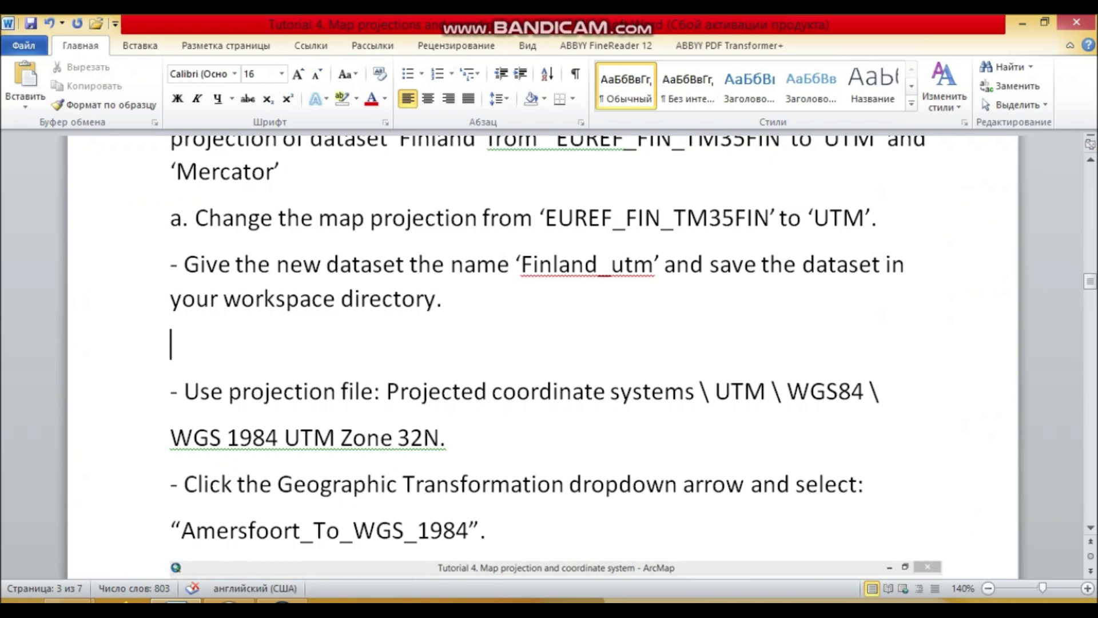
pyautogui.scroll(-3, 544, 354)
pyautogui.scroll(3, 543, 355)
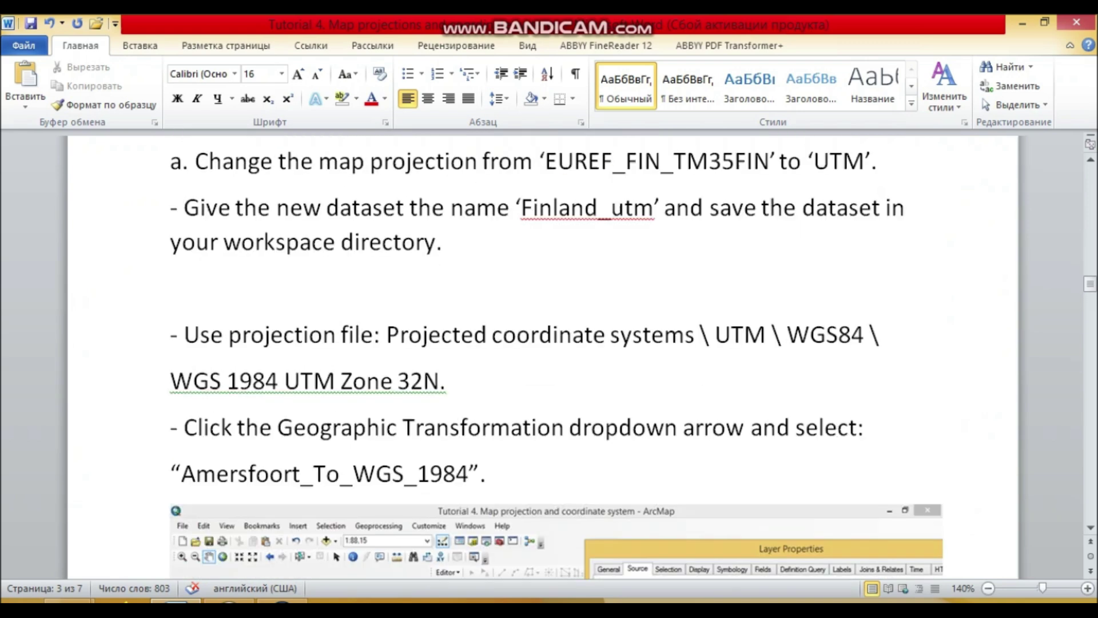
pyautogui.hotkey('ctrl', 'v')
pyautogui.click(543, 355)
pyautogui.scroll(3, 544, 355)
pyautogui.scroll(-3, 543, 355)
# Step: Examine the Word document's sections on the UTM and Mercator projections and question c about the three datasets
pyautogui.click(282, 601)
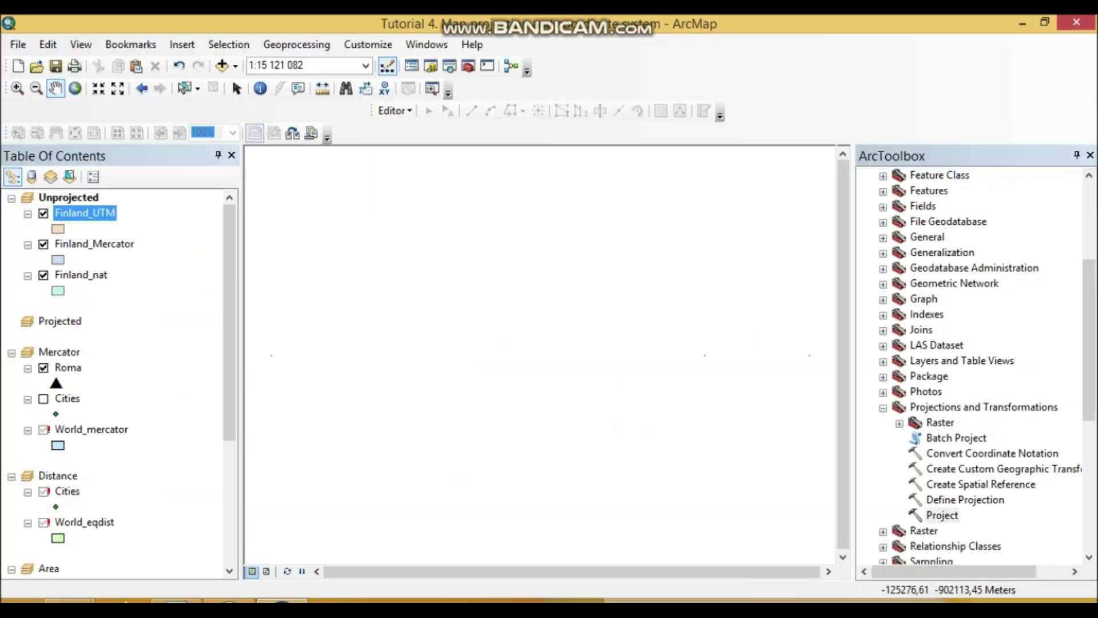
pyautogui.click(176, 600)
pyautogui.scroll(3, 544, 354)
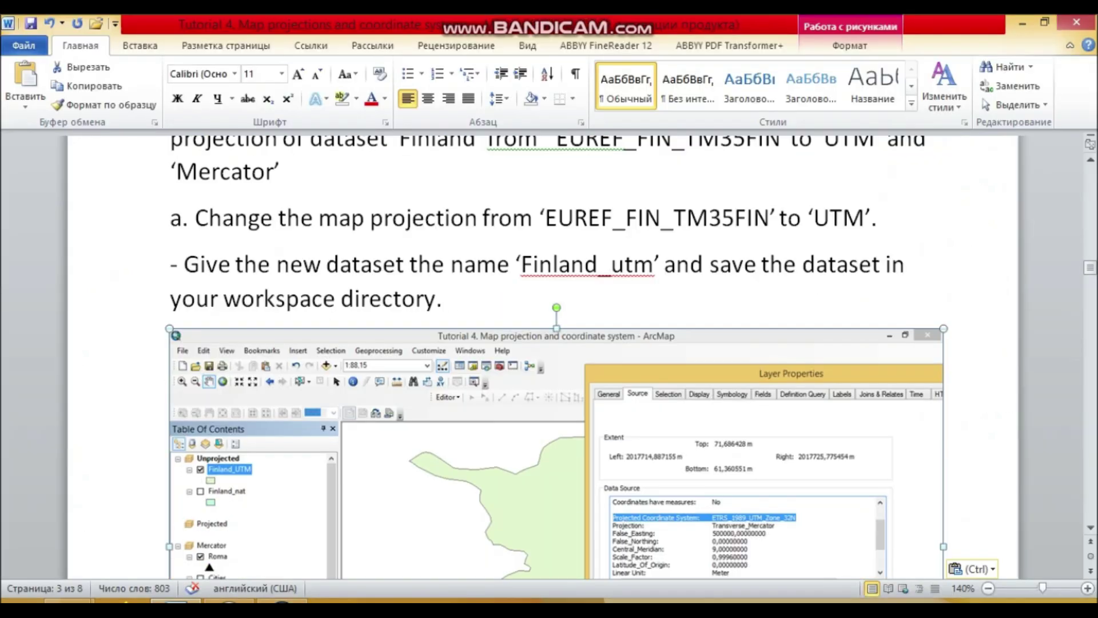
pyautogui.click(573, 300)
pyautogui.scroll(-5, 543, 355)
pyautogui.scroll(-4, 543, 355)
pyautogui.scroll(-8, 544, 354)
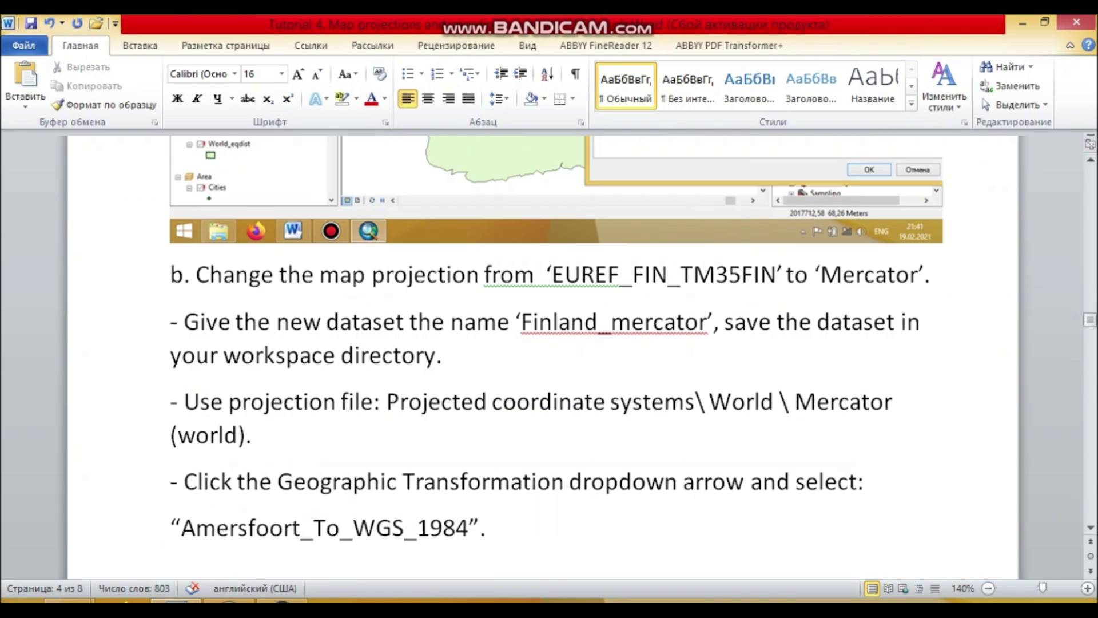
pyautogui.scroll(-2, 544, 355)
pyautogui.scroll(4, 544, 355)
pyautogui.scroll(-2, 543, 355)
pyautogui.scroll(-10, 544, 355)
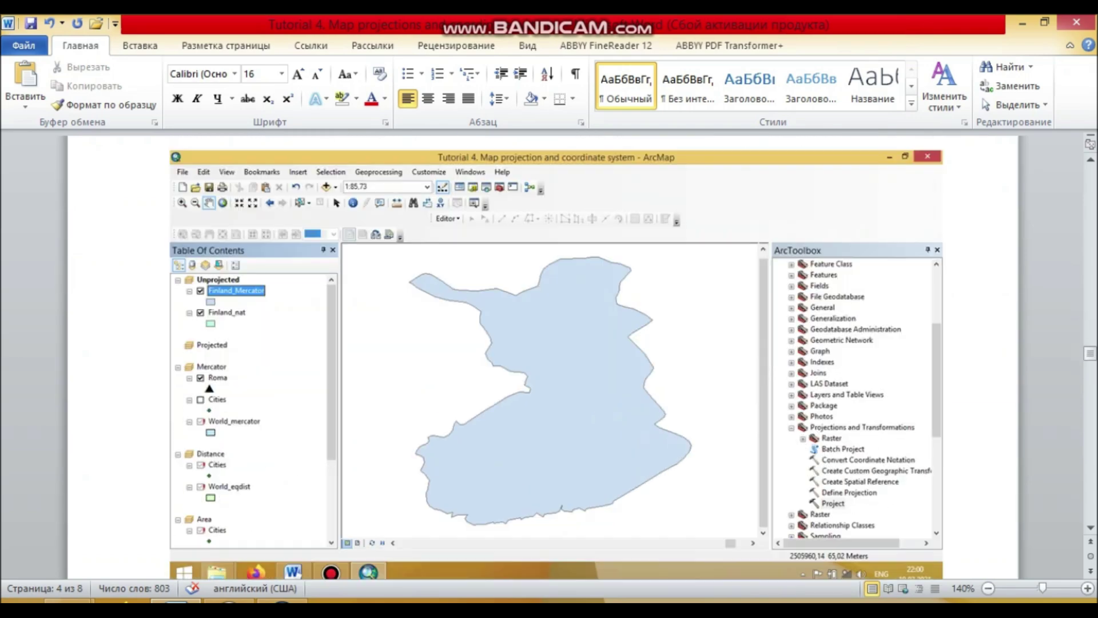
pyautogui.scroll(-3, 544, 355)
pyautogui.scroll(6, 544, 355)
pyautogui.scroll(-10, 543, 354)
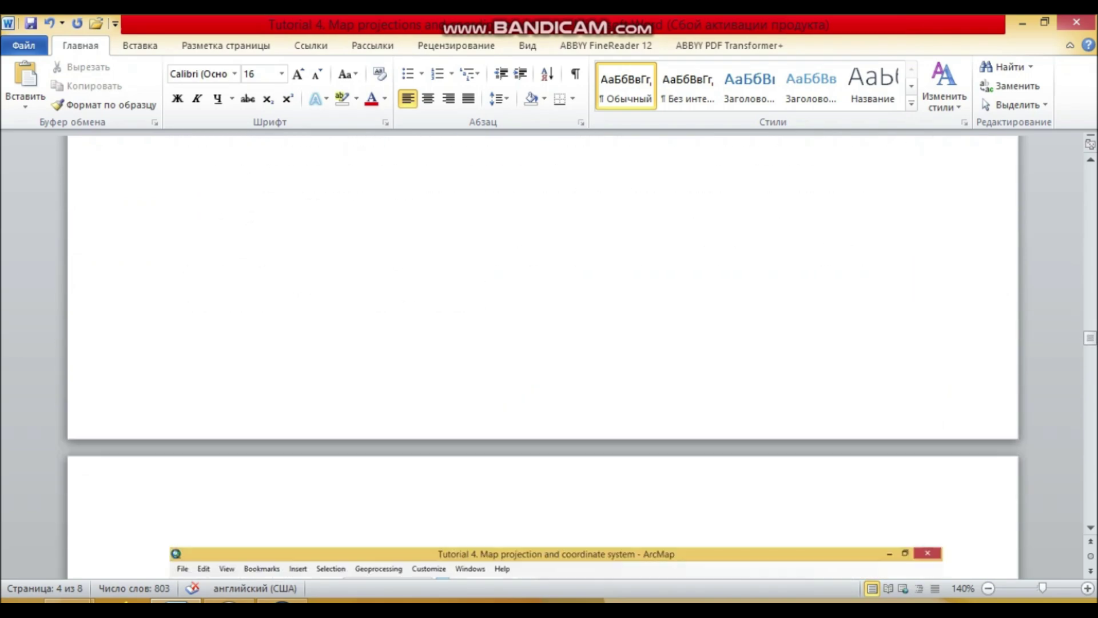
pyautogui.click(564, 343)
pyautogui.scroll(-10, 544, 355)
pyautogui.scroll(5, 543, 355)
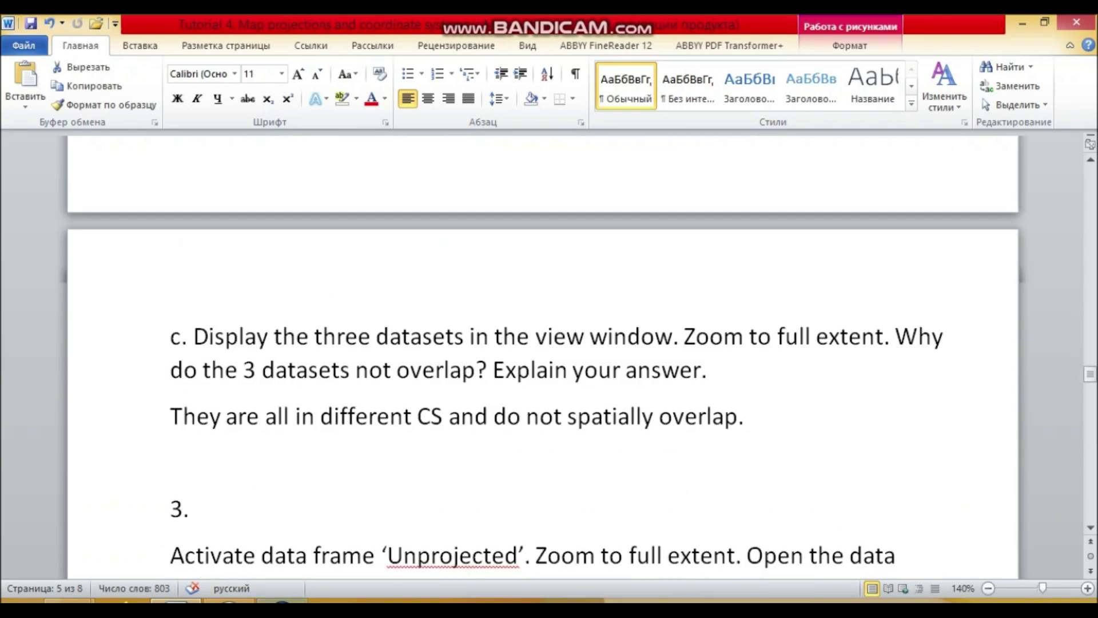
# Step: Switch to ArcMap and load Finland_nat as the input dataset of the Project tool
pyautogui.hotkey('alt', 'Tab')
pyautogui.click(94, 245)
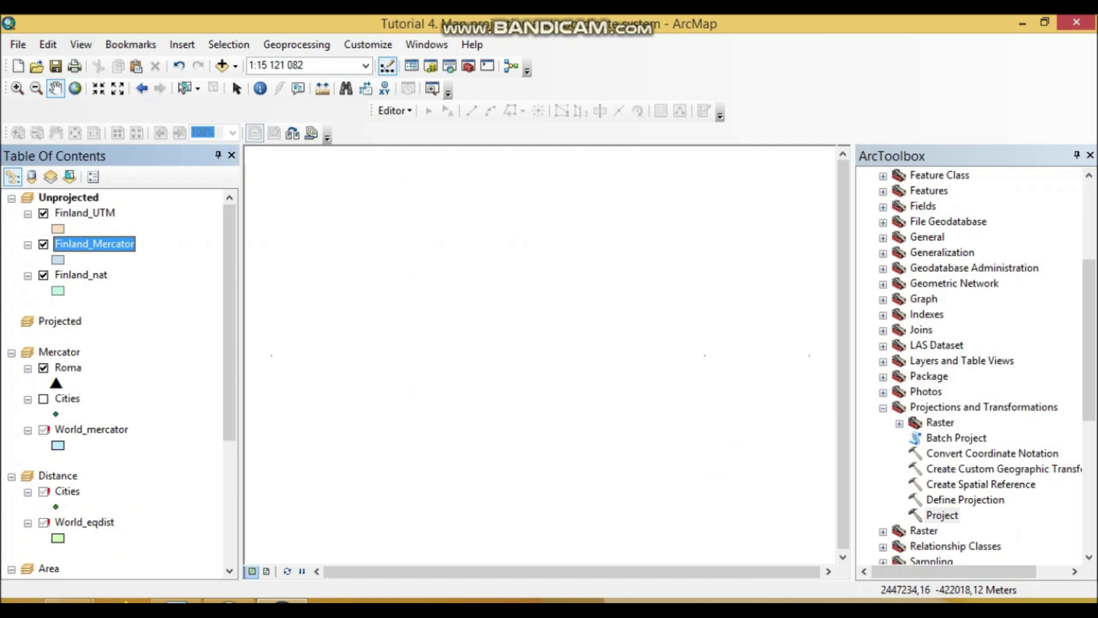
pyautogui.doubleClick(942, 515)
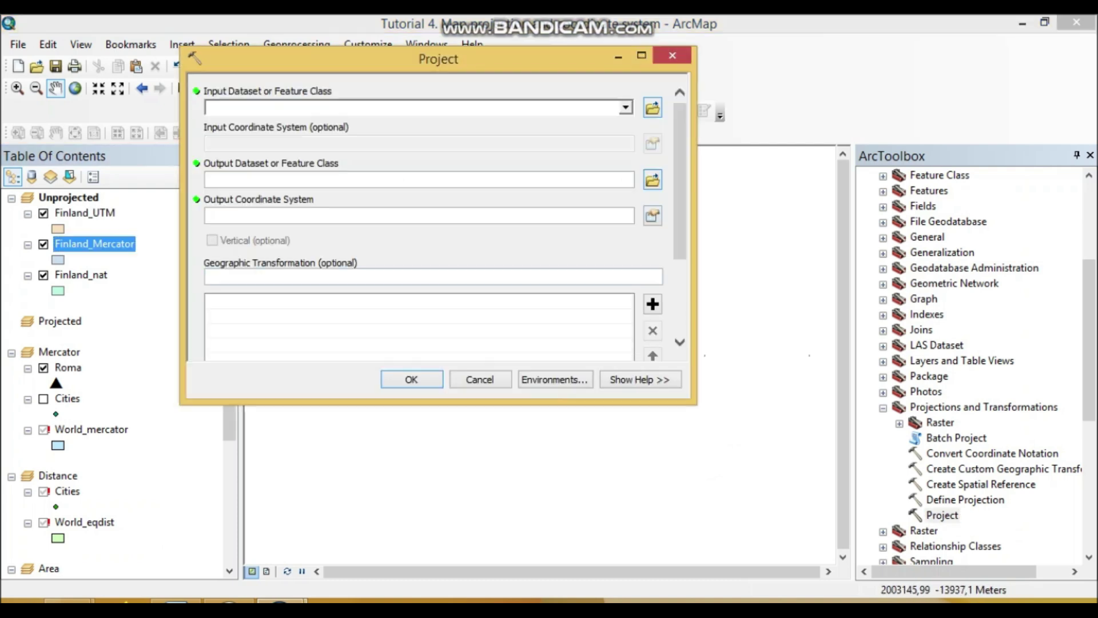
pyautogui.click(626, 107)
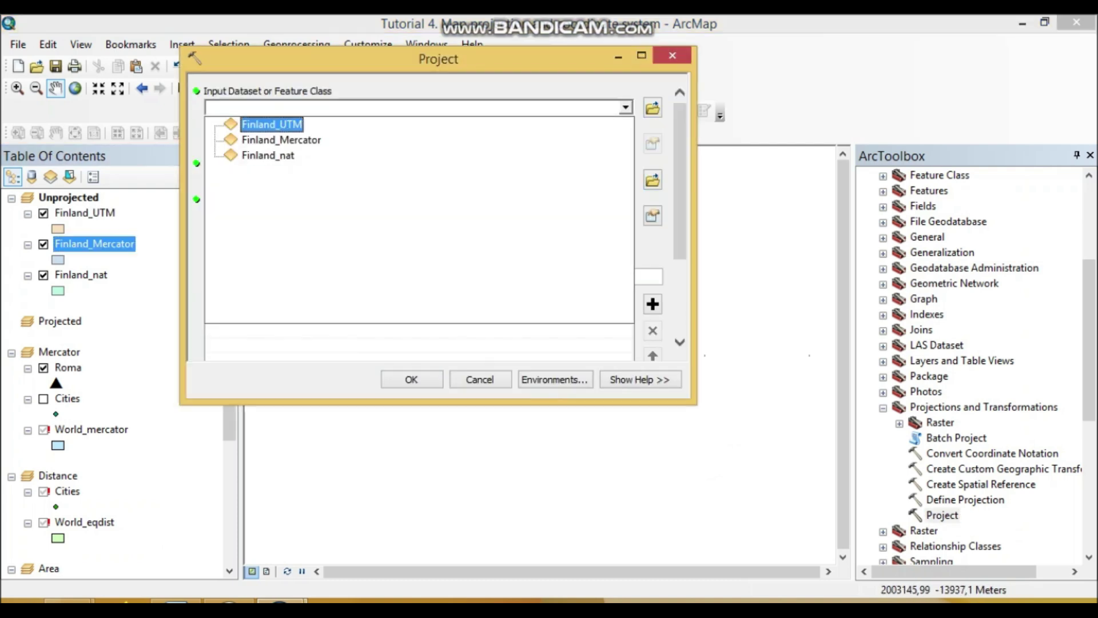
pyautogui.click(272, 124)
pyautogui.click(626, 108)
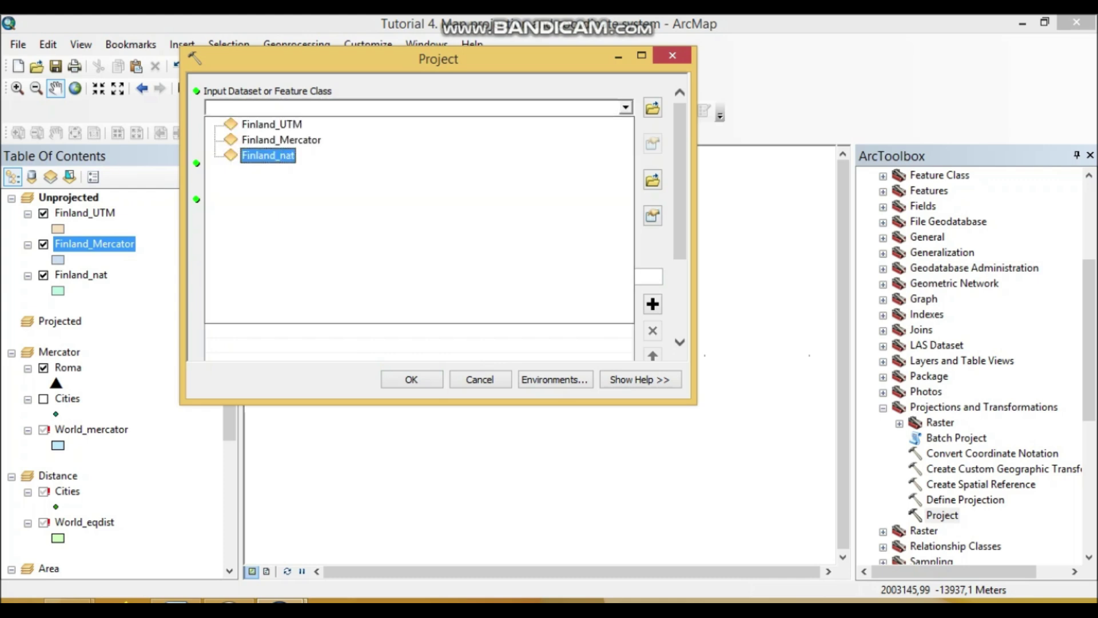
pyautogui.click(267, 155)
pyautogui.click(476, 180)
# Step: Browse the world projected coordinate systems to Mercator (world) for the output, and close the Project tool without running it
pyautogui.click(653, 216)
pyautogui.doubleClick(373, 147)
pyautogui.scroll(-2, 435, 180)
pyautogui.doubleClick(330, 205)
pyautogui.scroll(-1, 435, 181)
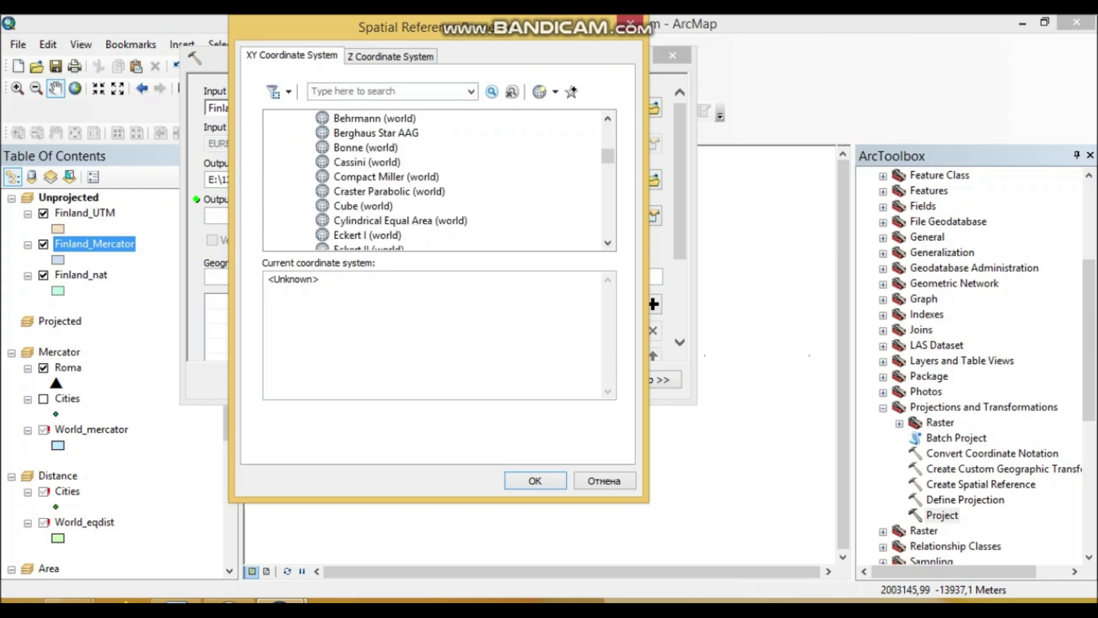
pyautogui.scroll(-1, 435, 181)
pyautogui.scroll(-4, 435, 180)
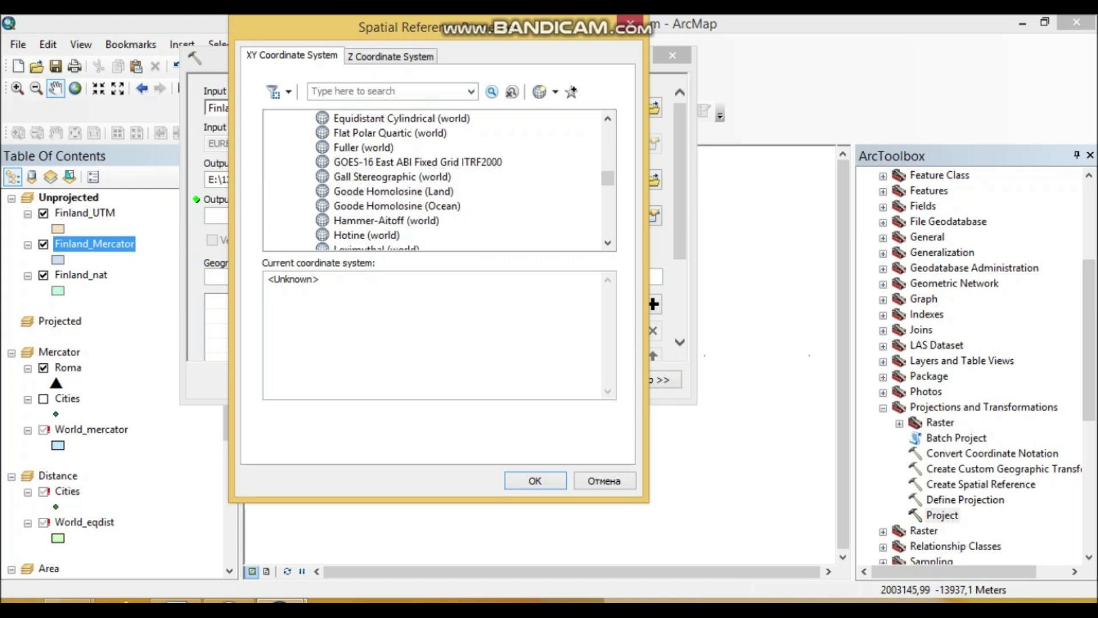
pyautogui.scroll(-2, 434, 180)
pyautogui.scroll(-1, 434, 180)
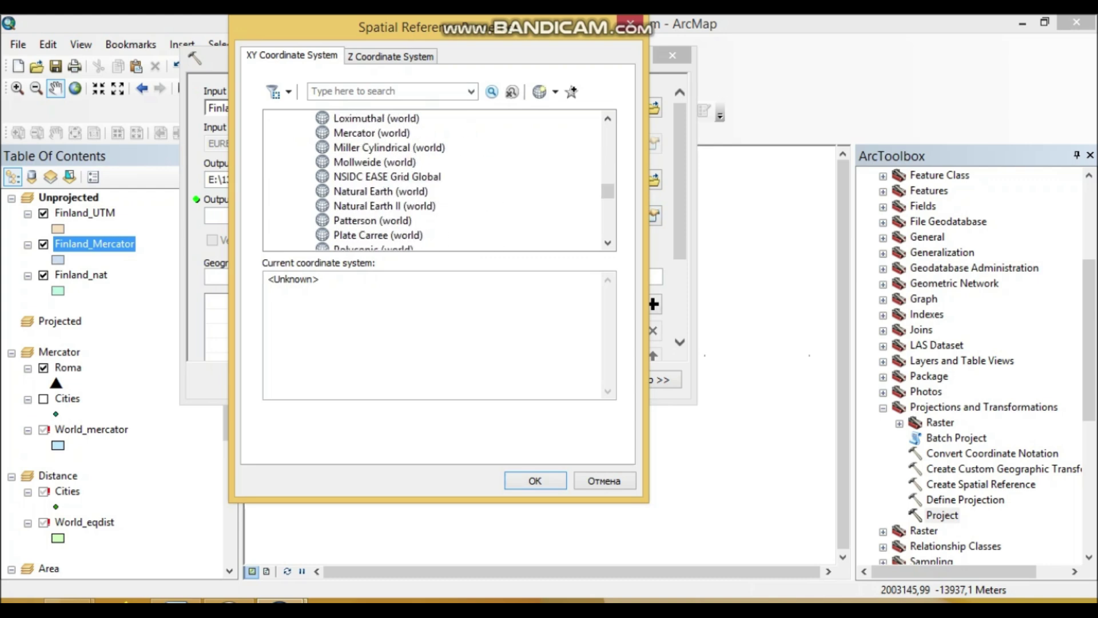
pyautogui.scroll(-1, 434, 180)
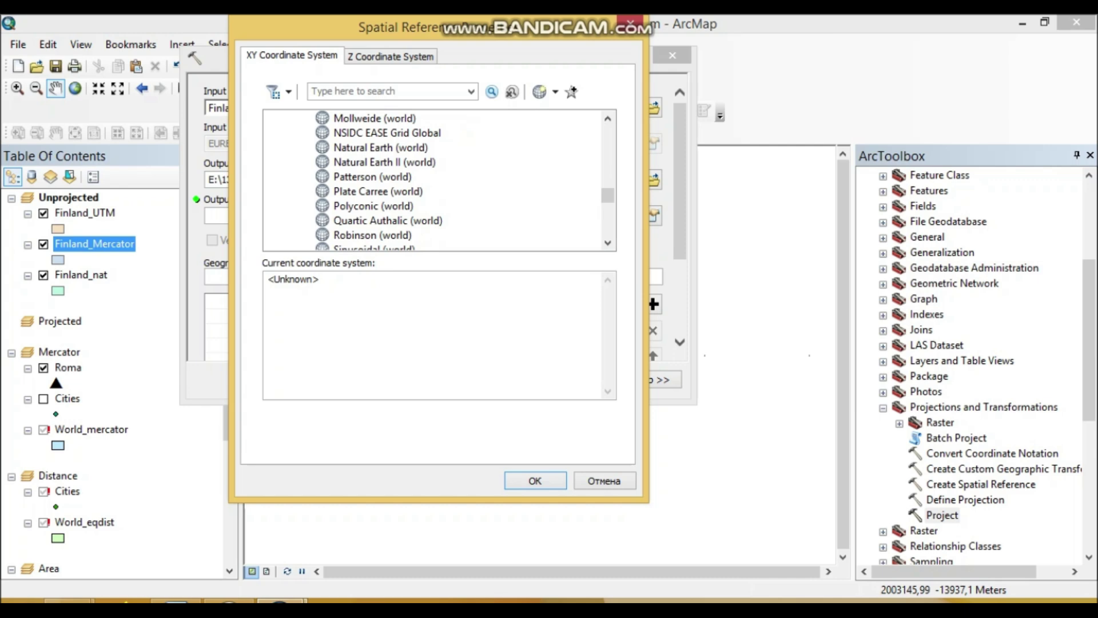
pyautogui.scroll(-1, 434, 180)
pyautogui.scroll(2, 435, 180)
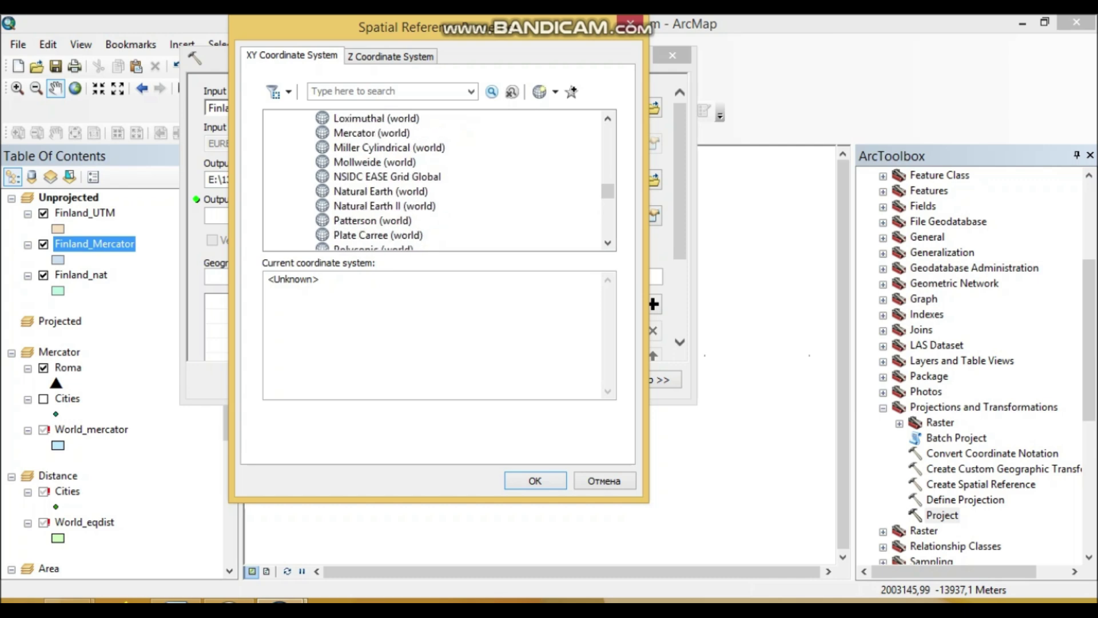
pyautogui.click(372, 133)
pyautogui.click(535, 480)
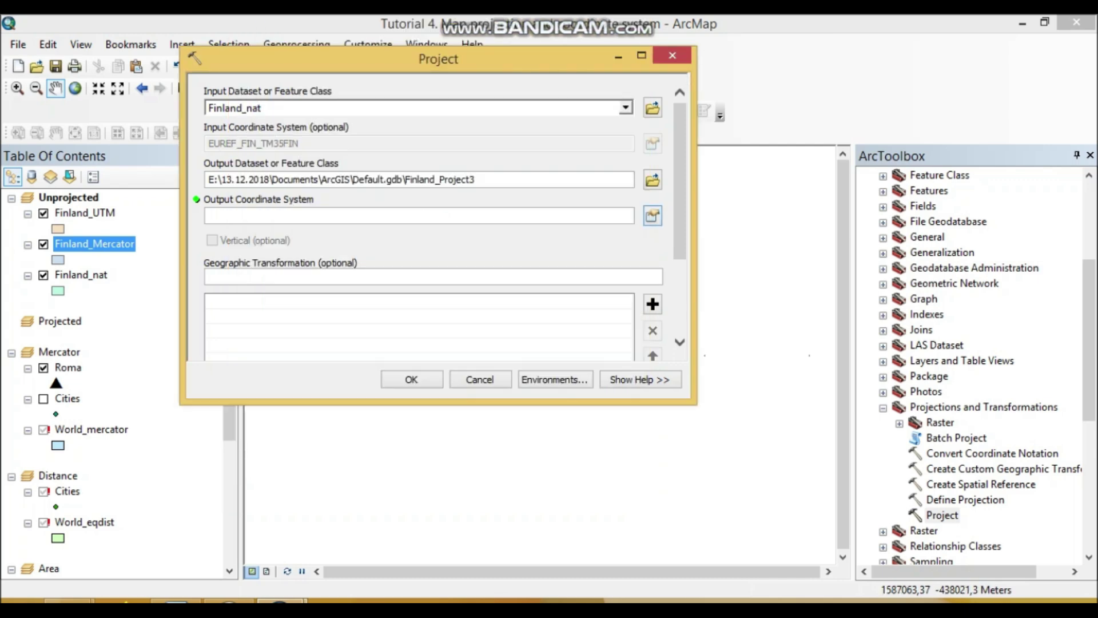
pyautogui.press('Escape')
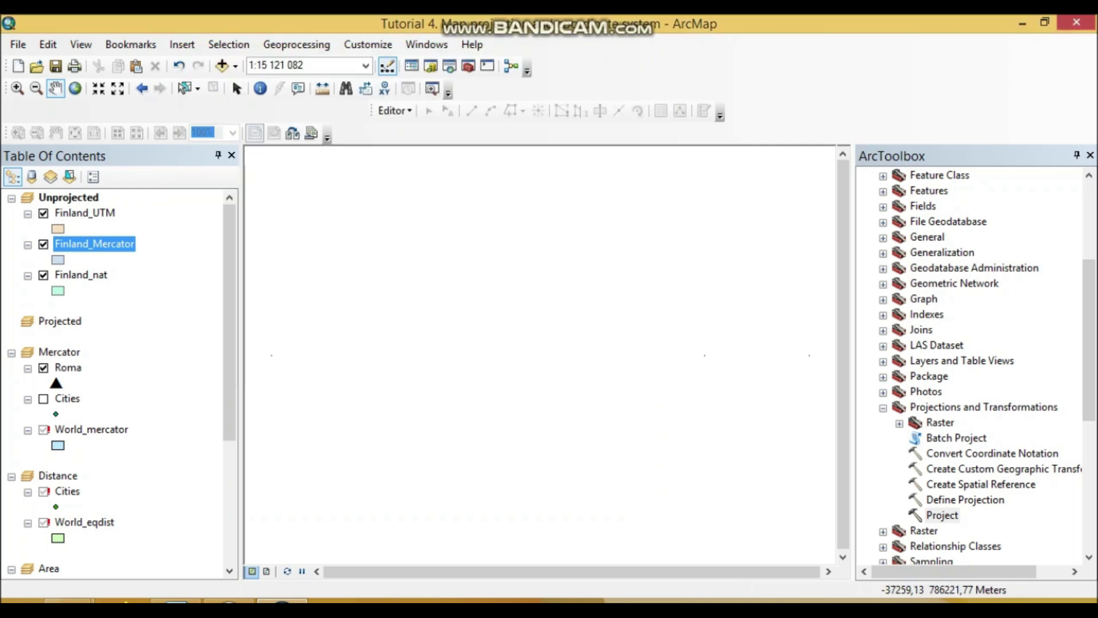
# Step: Switch to the Word document and read question c on why the three datasets do not overlap
pyautogui.hotkey('alt', 'Tab')
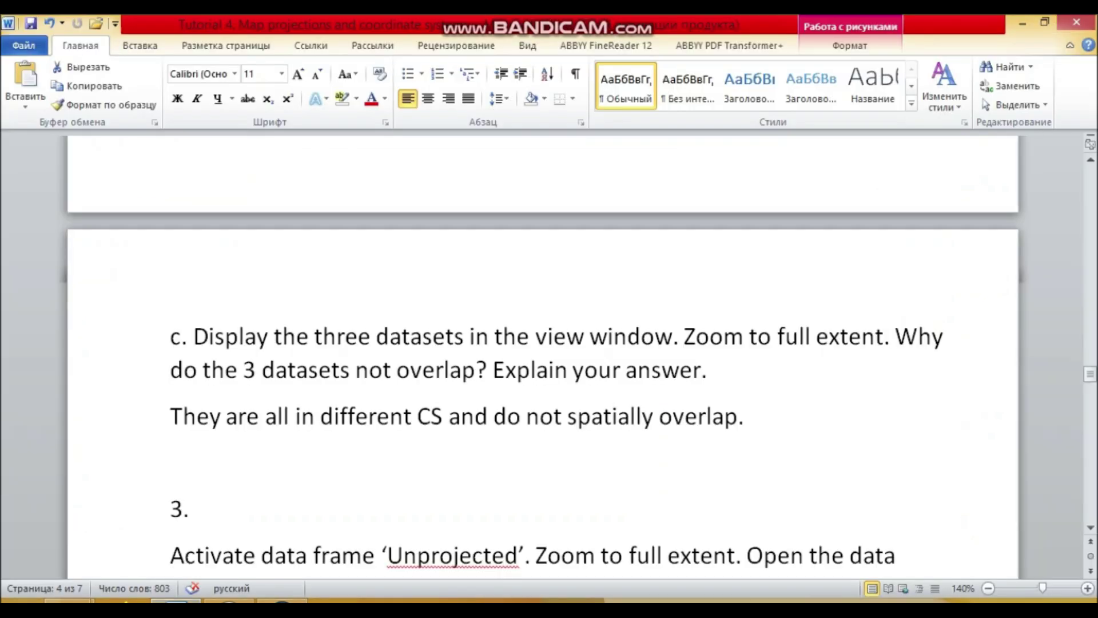
pyautogui.scroll(-1, 543, 366)
pyautogui.click(171, 405)
pyautogui.scroll(2, 542, 366)
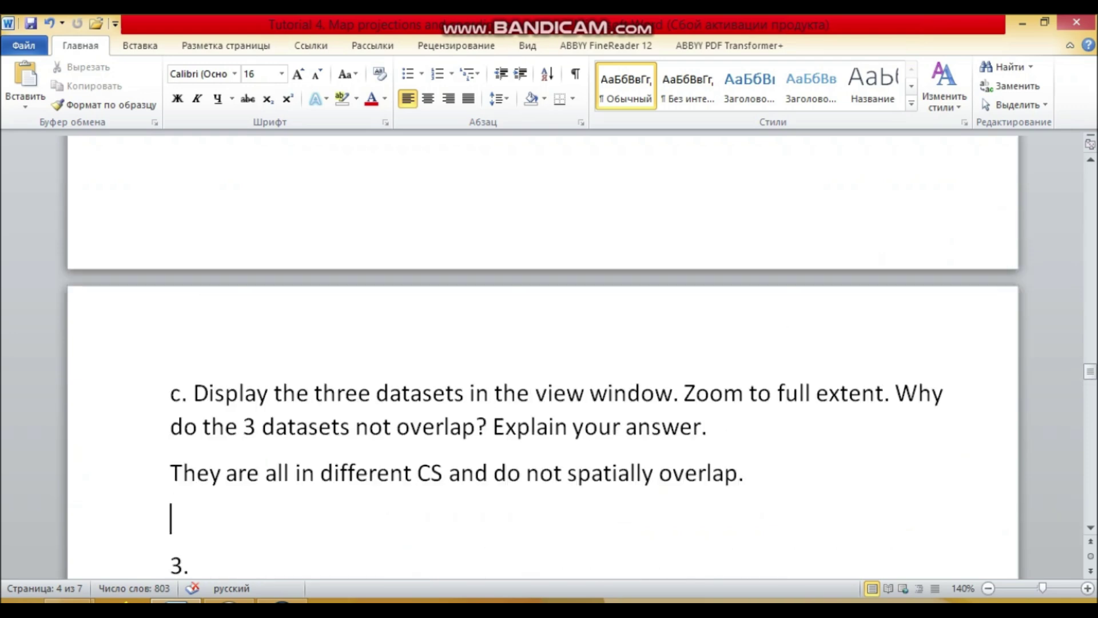
pyautogui.scroll(-1, 542, 366)
pyautogui.hotkey('alt', 'shift')
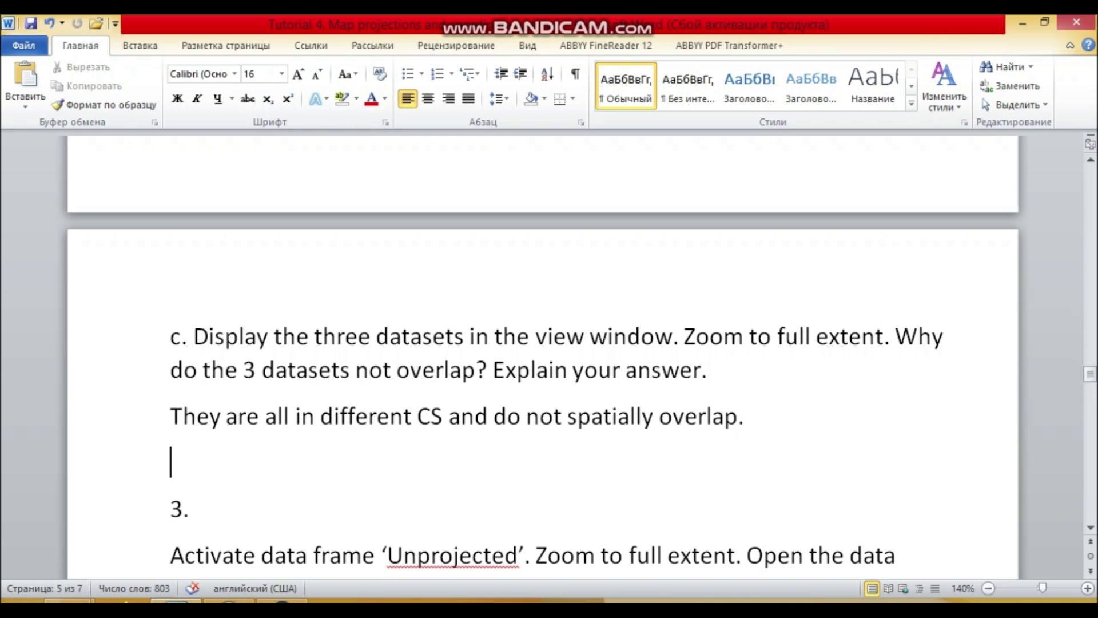
# Step: Switch to ArcMap and zoom the map to the Finland_UTM layer, leaving the layer turned on
pyautogui.click(282, 602)
pyautogui.click(44, 213)
pyautogui.rightClick(84, 214)
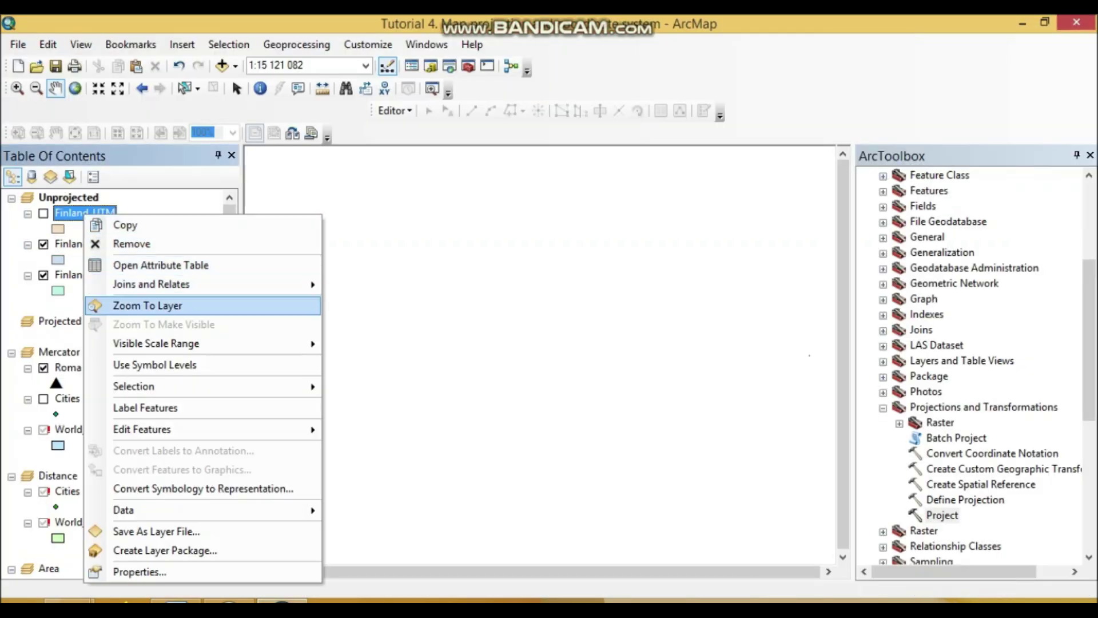
pyautogui.click(148, 305)
pyautogui.click(43, 213)
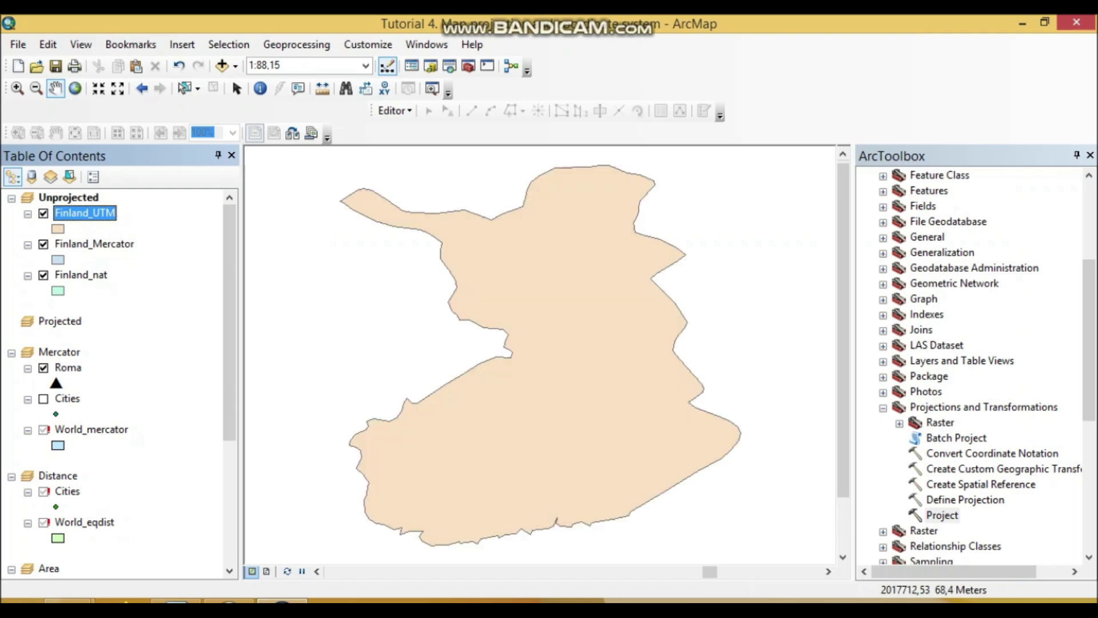
# Step: Toggle the visibility of Finland_UTM, Finland_Mercator and Finland_nat to compare their positions, leaving all three layers on
pyautogui.click(44, 213)
pyautogui.click(44, 244)
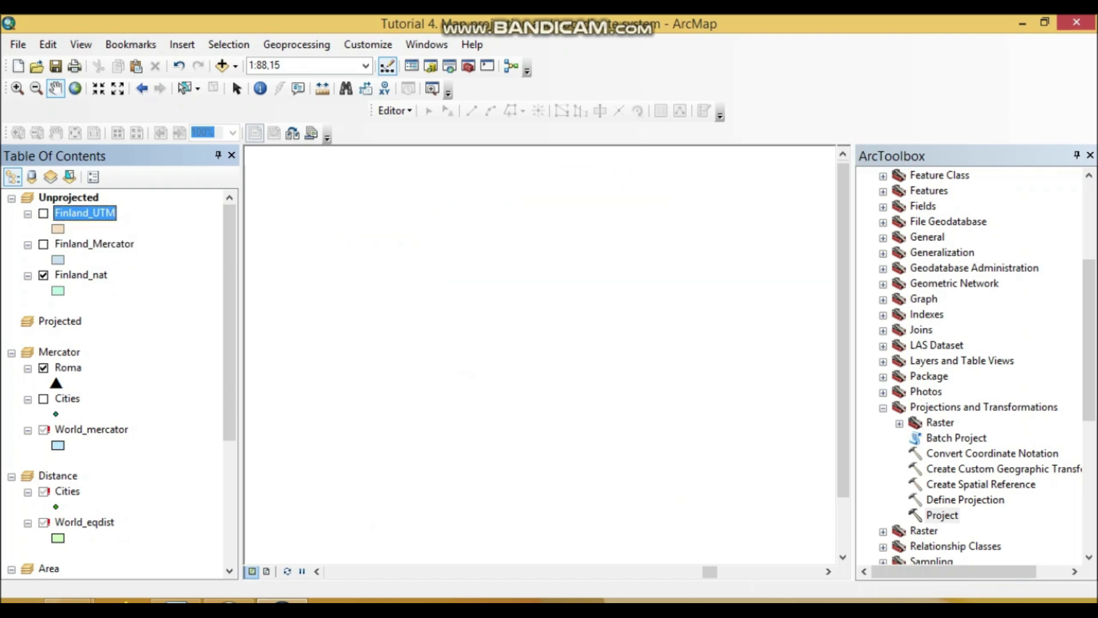
pyautogui.click(44, 245)
pyautogui.click(44, 214)
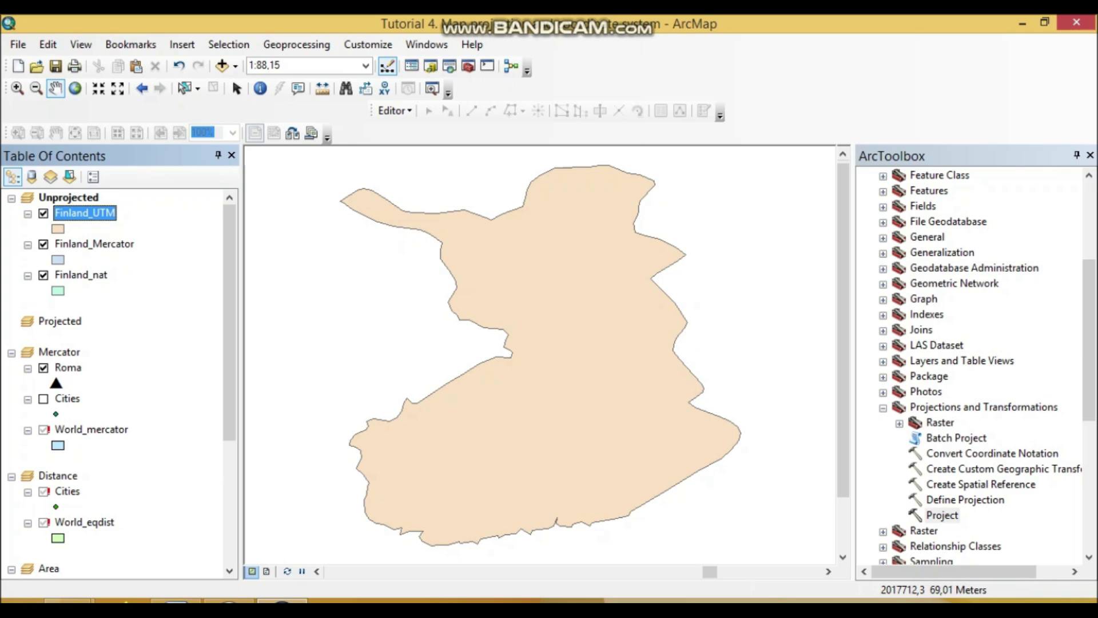
pyautogui.click(44, 213)
pyautogui.click(44, 244)
pyautogui.click(44, 275)
pyautogui.click(44, 244)
pyautogui.click(43, 214)
pyautogui.click(44, 276)
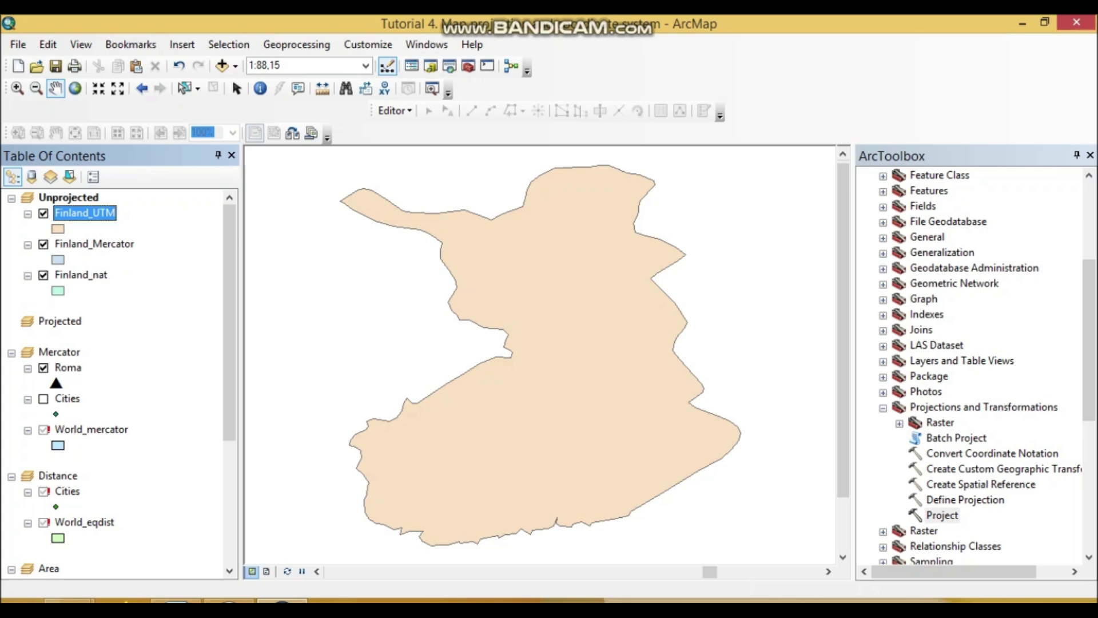
# Step: Switch to the Word document and select the answer sentence below question c
pyautogui.click(176, 601)
pyautogui.moveTo(747, 419); pyautogui.dragTo(170, 419)
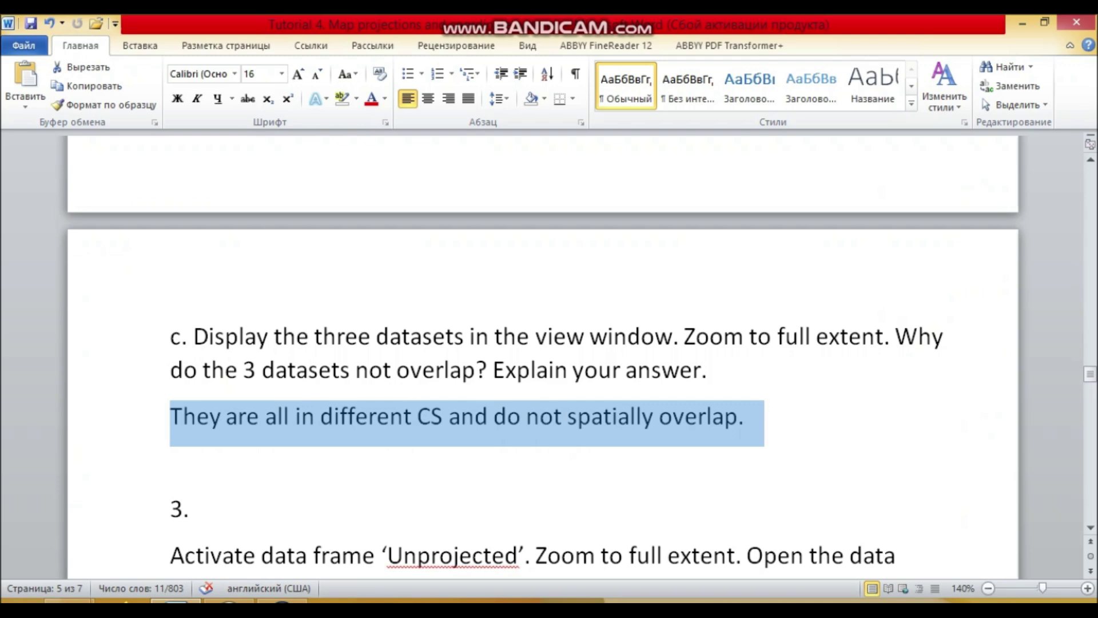
# Step: Switch to ArcMap, zoom the map to full extent and select the Unprojected data frame
pyautogui.scroll(-2, 544, 401)
pyautogui.click(282, 601)
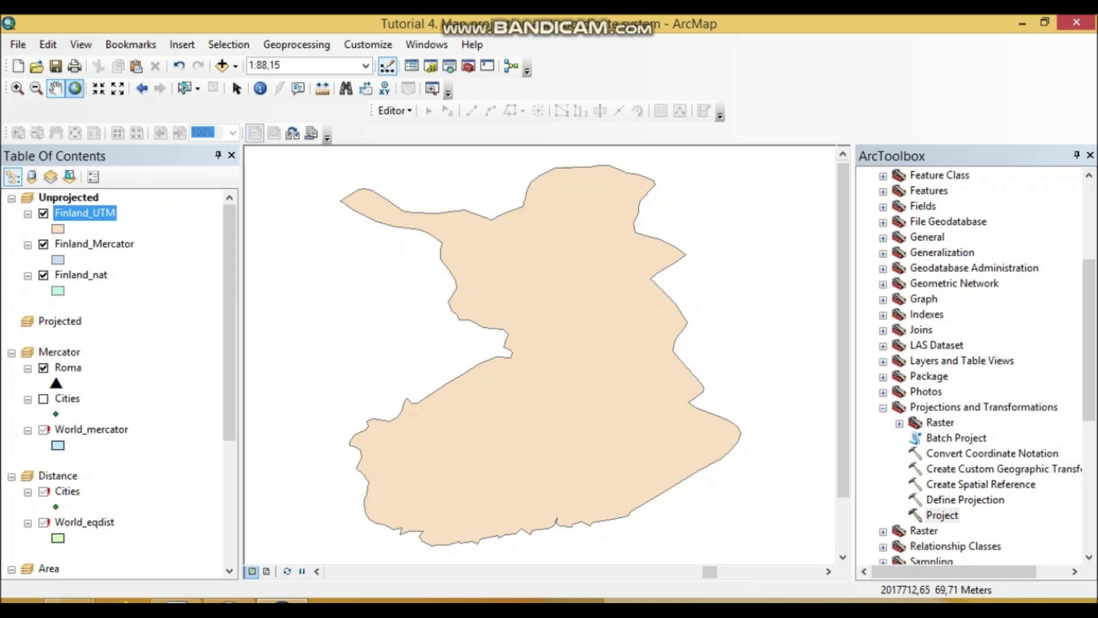
pyautogui.click(75, 87)
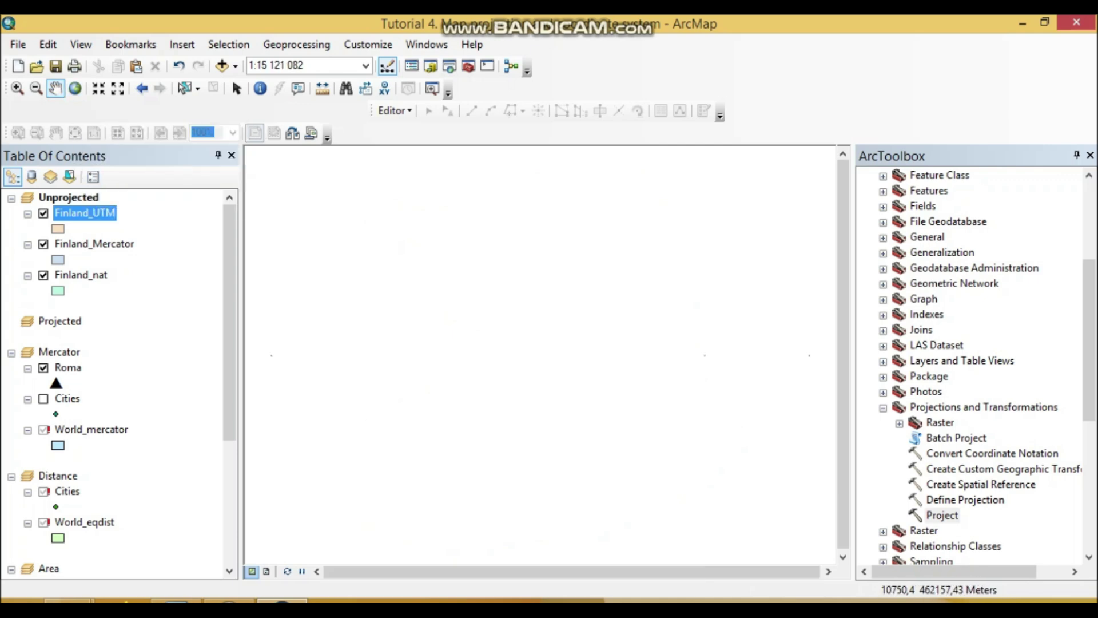
pyautogui.click(69, 198)
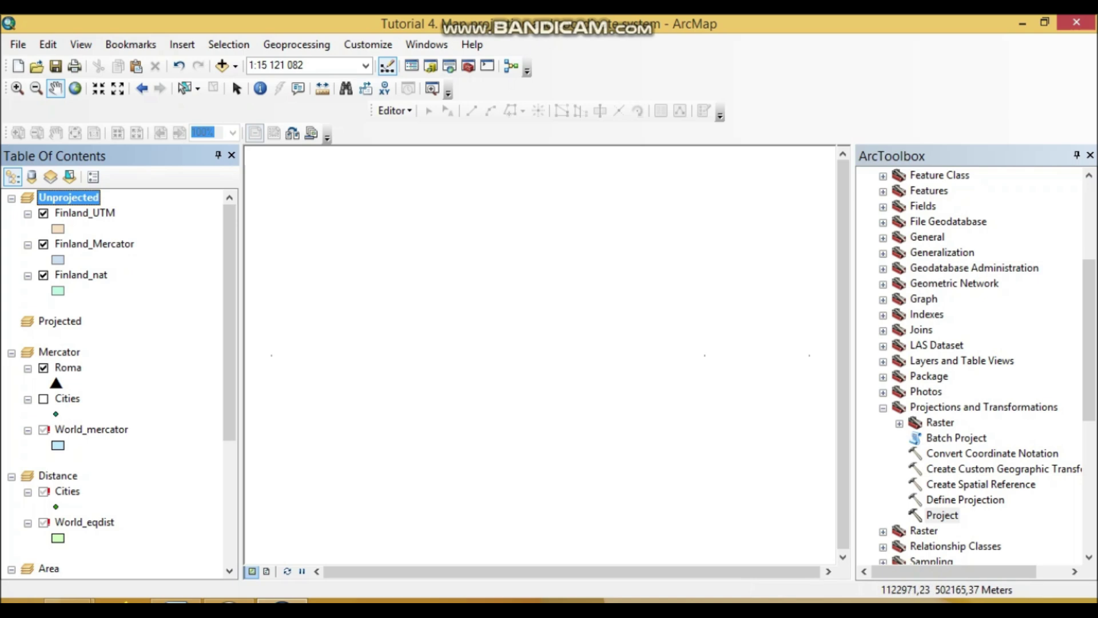
# Step: Switch to the Word document, read task 3 and join the sentence about setting the projection to the paragraph above it
pyautogui.click(176, 600)
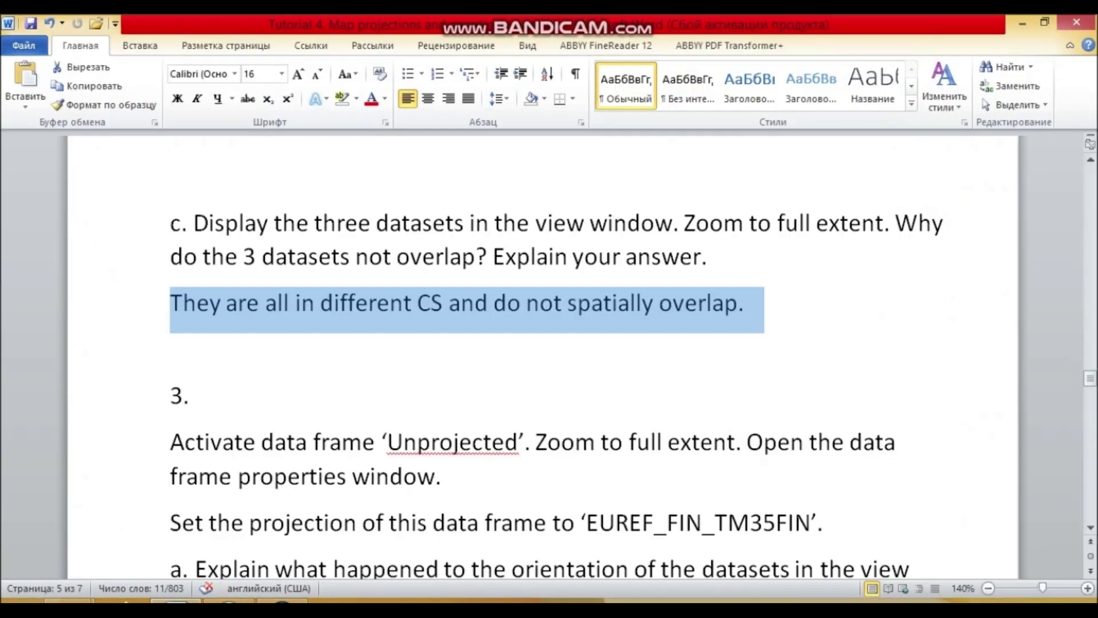
pyautogui.click(191, 396)
pyautogui.click(172, 442)
pyautogui.scroll(-3, 544, 355)
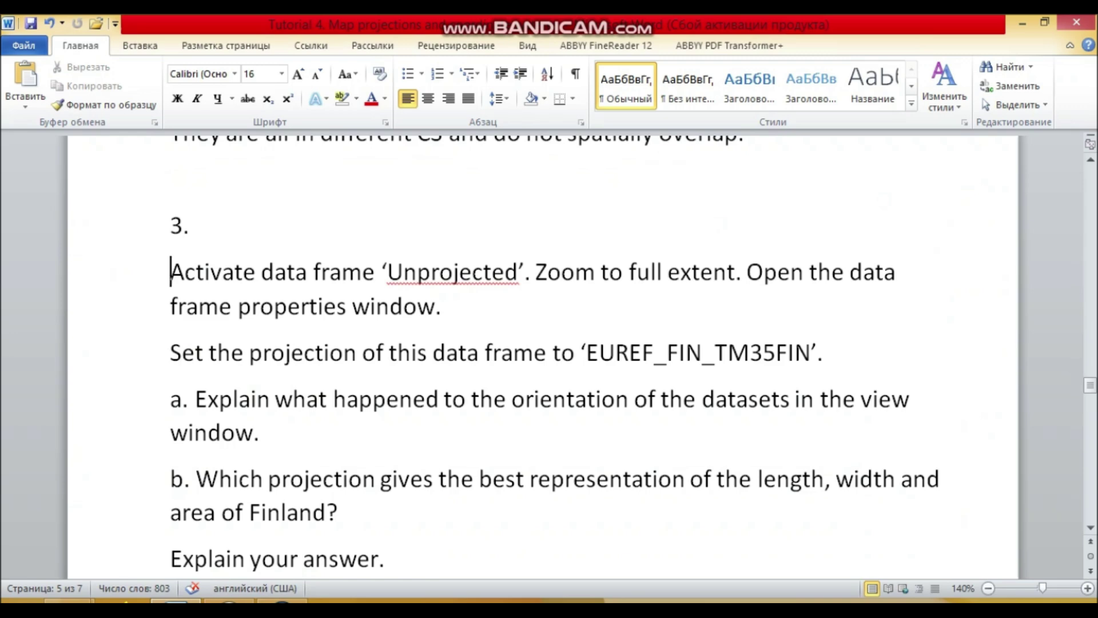
pyautogui.click(170, 353)
pyautogui.press('BackSpace')
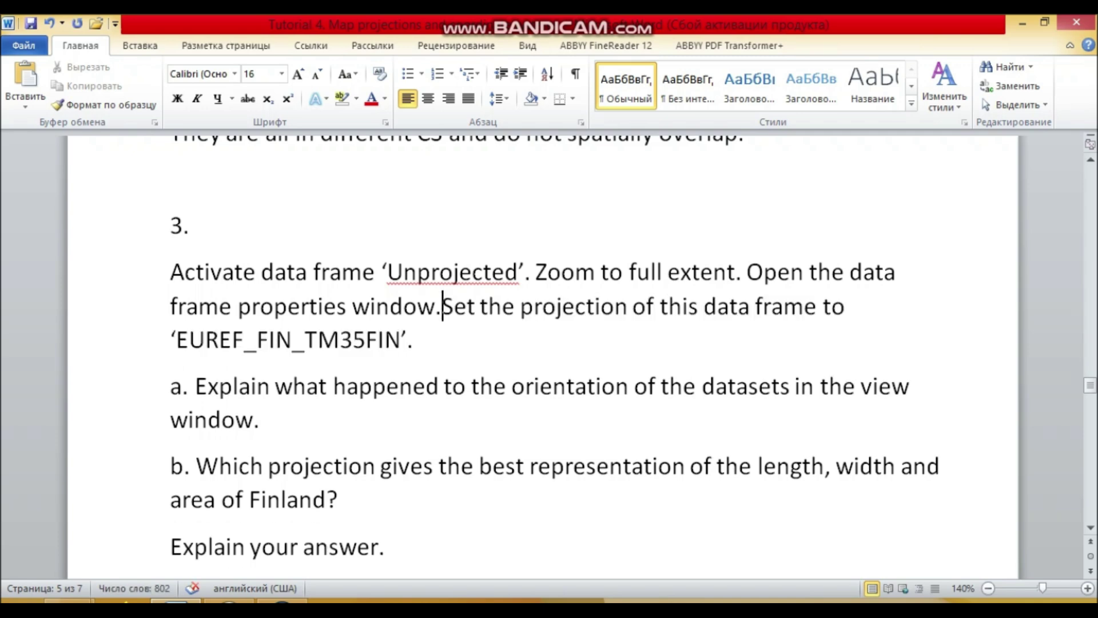
# Step: Switch to ArcMap and go through the Finland_UTM, Finland_Mercator and Finland_nat layers, ending with the Unprojected data frame selected
pyautogui.click(282, 600)
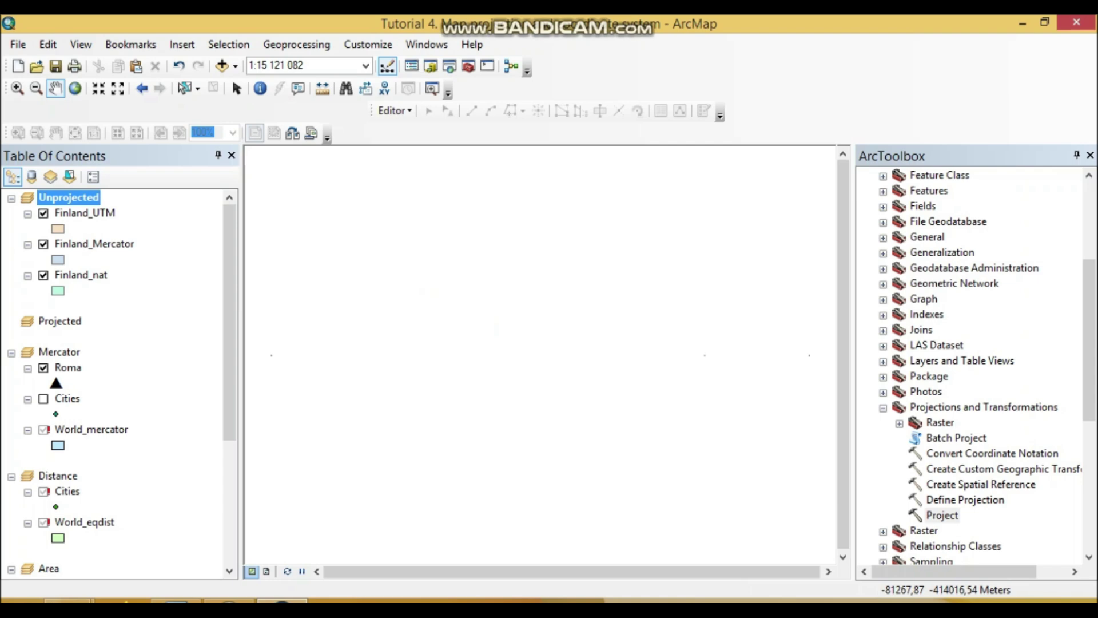
pyautogui.click(94, 244)
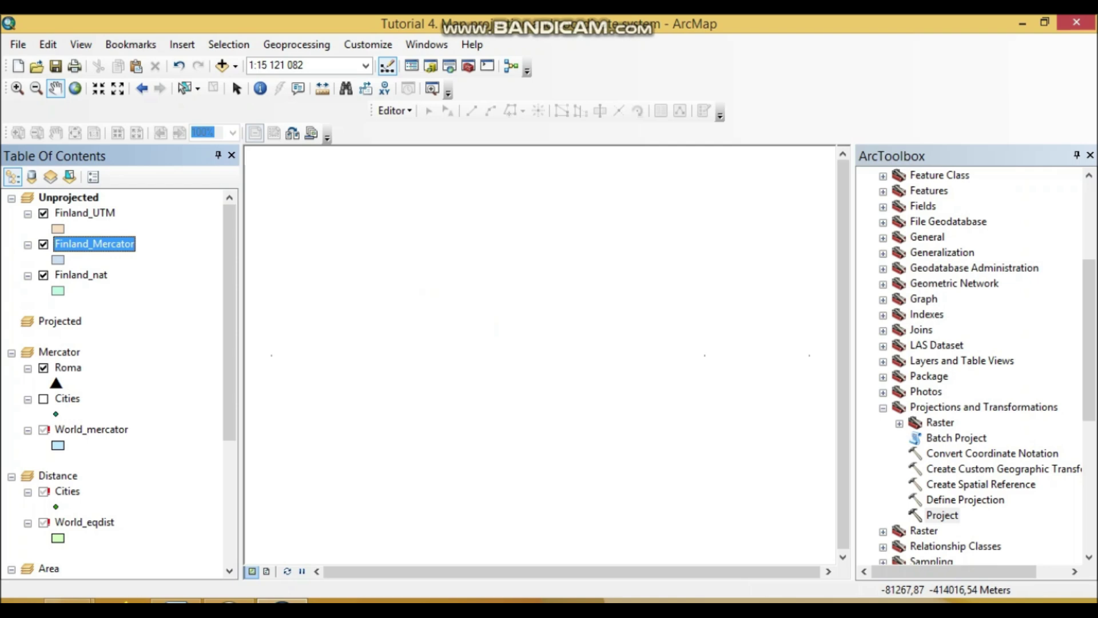
pyautogui.click(80, 275)
pyautogui.click(95, 244)
pyautogui.click(84, 213)
pyautogui.click(94, 245)
pyautogui.click(81, 275)
pyautogui.click(68, 198)
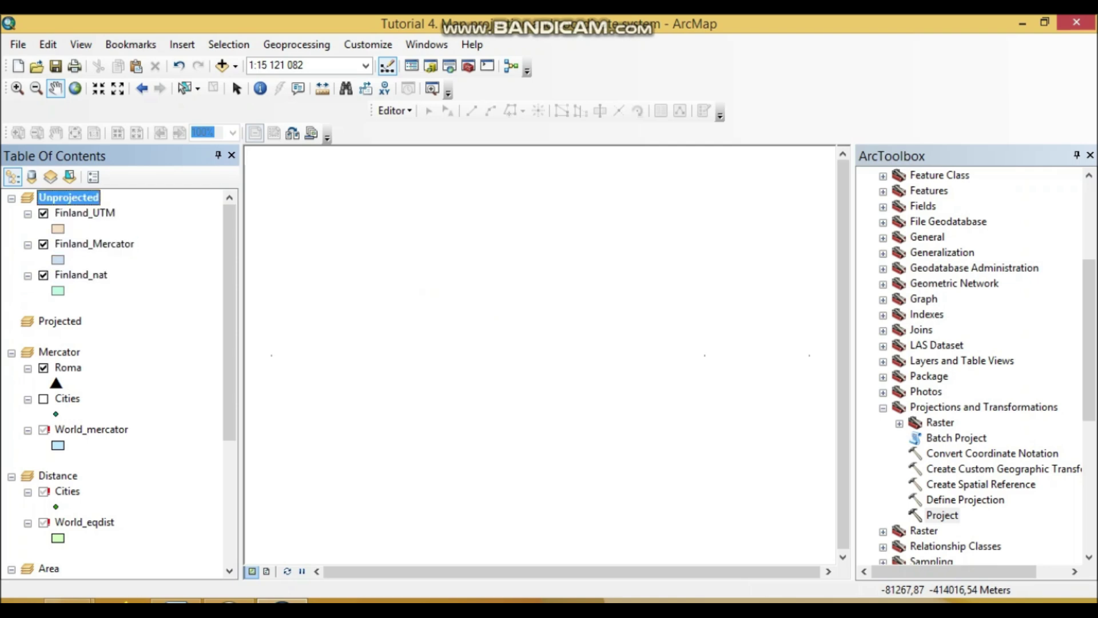
# Step: Open the Unprojected data frame's properties and go to its coordinate system settings
pyautogui.rightClick(77, 200)
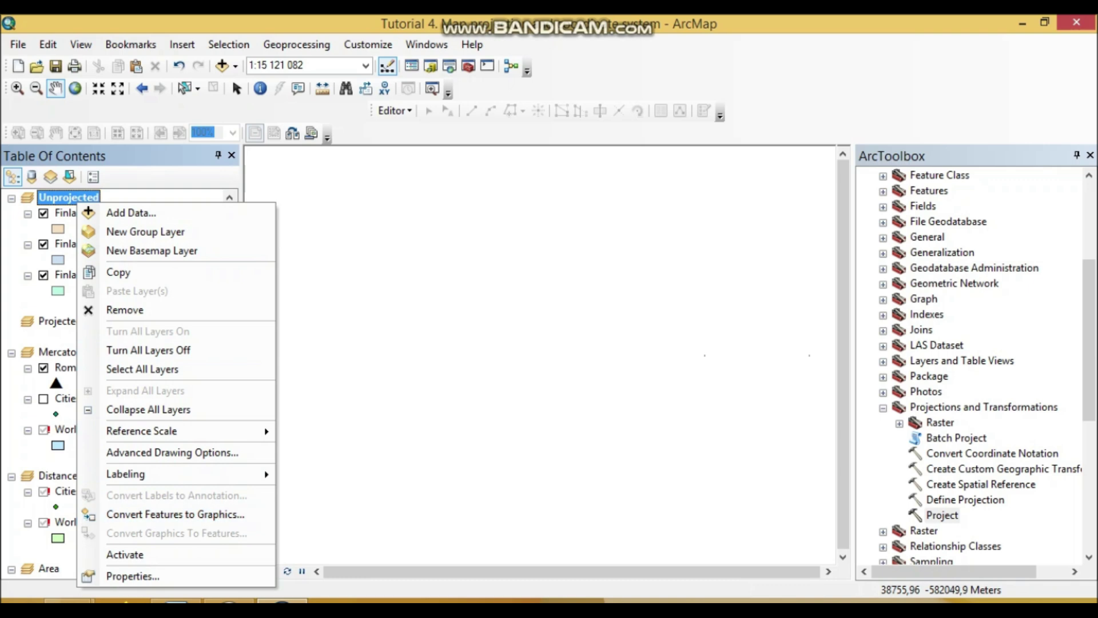
pyautogui.click(133, 576)
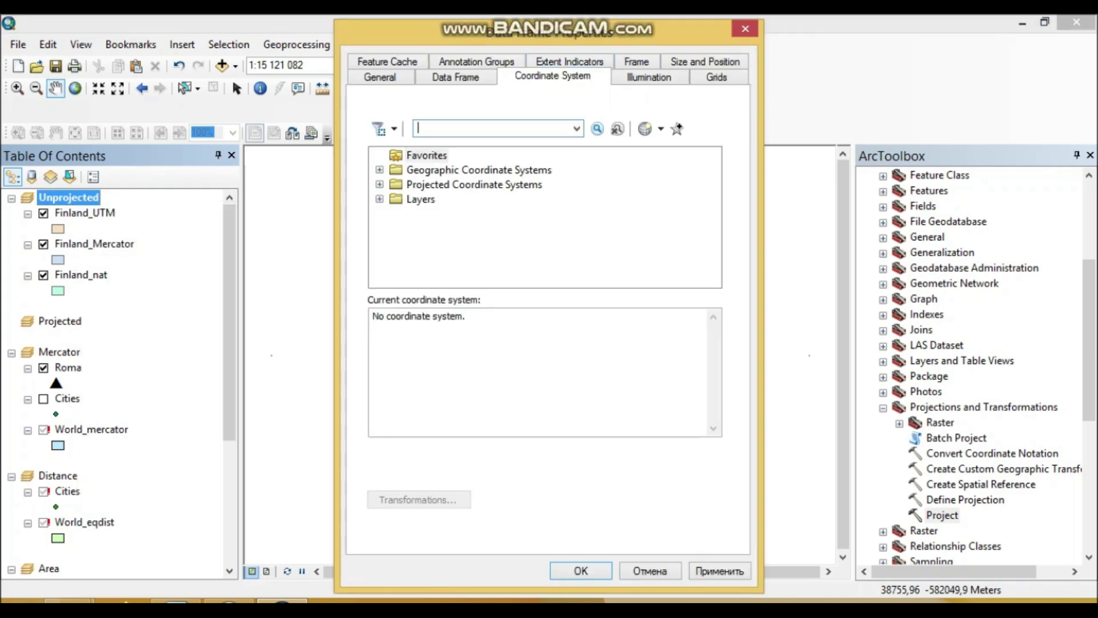
pyautogui.click(456, 77)
pyautogui.click(553, 76)
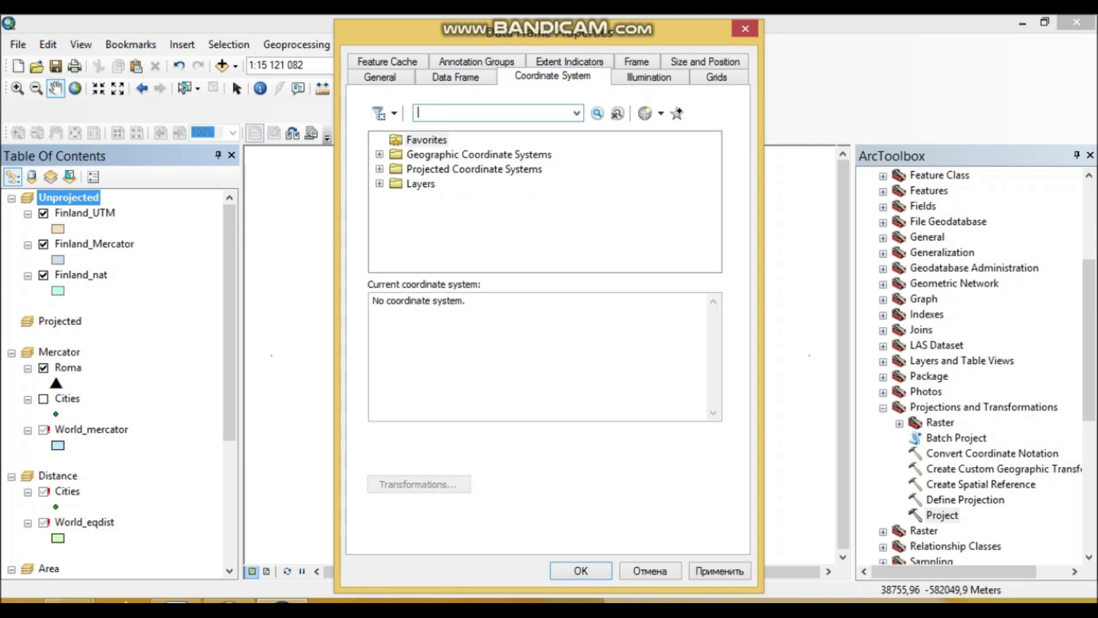
pyautogui.click(380, 77)
pyautogui.click(552, 77)
# Step: Browse the projected coordinate systems to the Finland group under National Grids
pyautogui.click(474, 170)
pyautogui.doubleClick(474, 170)
pyautogui.scroll(-1, 544, 202)
pyautogui.scroll(2, 545, 201)
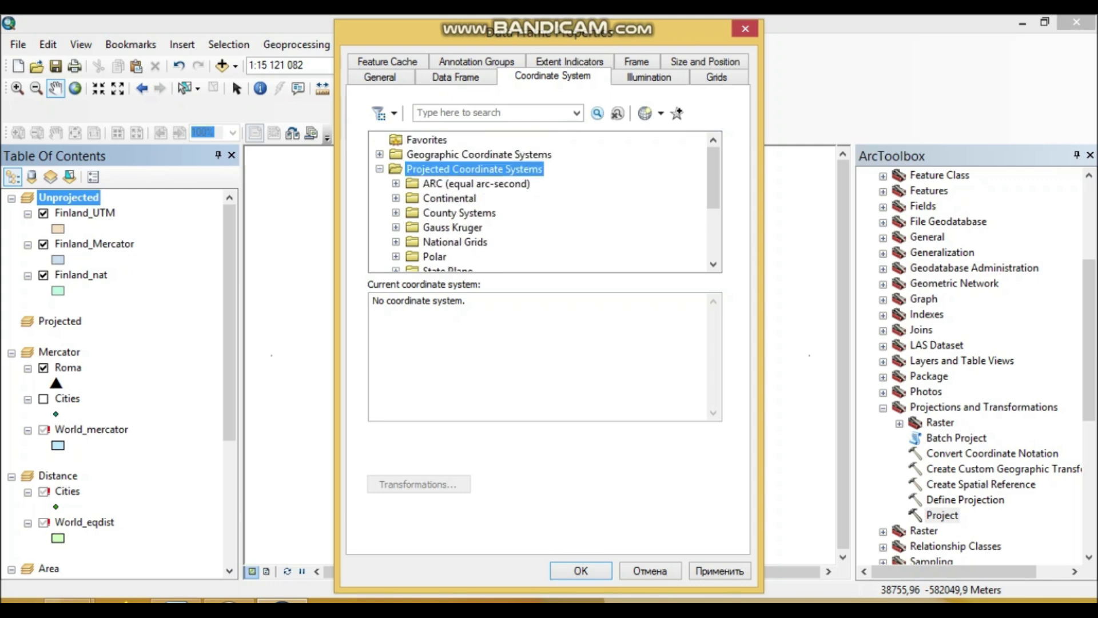
pyautogui.doubleClick(455, 242)
pyautogui.scroll(-1, 545, 201)
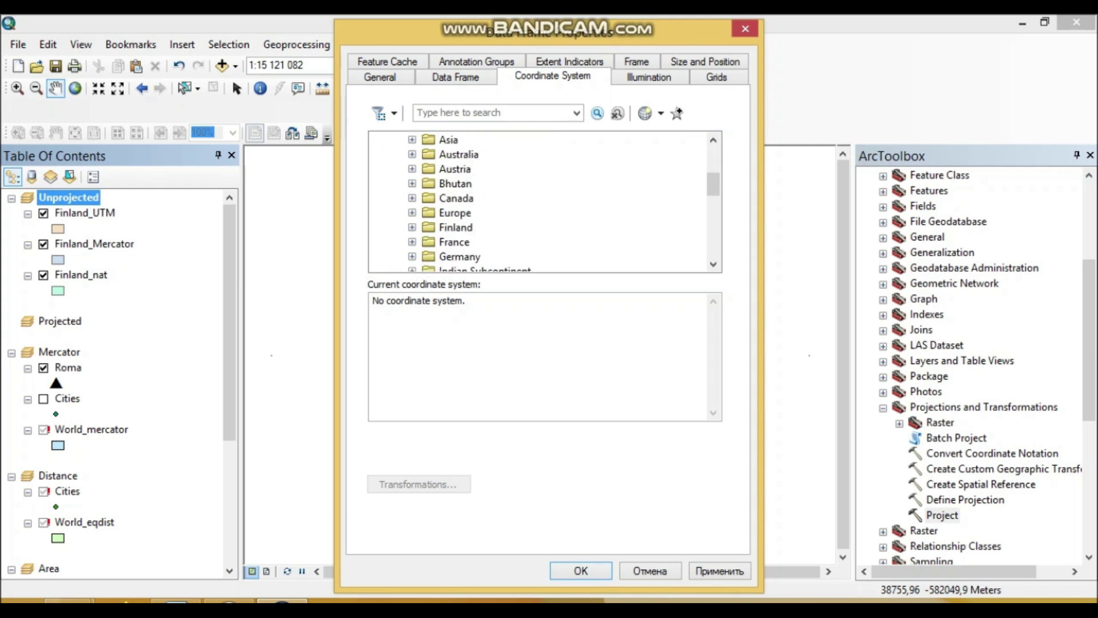
pyautogui.doubleClick(456, 227)
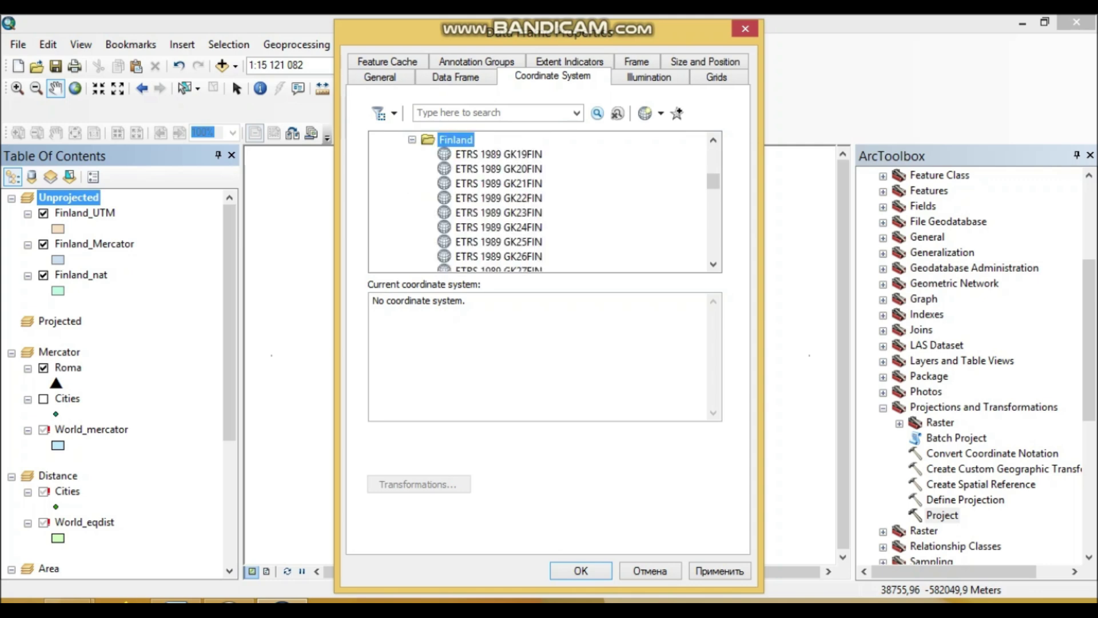
pyautogui.scroll(-2, 544, 202)
pyautogui.scroll(-1, 545, 202)
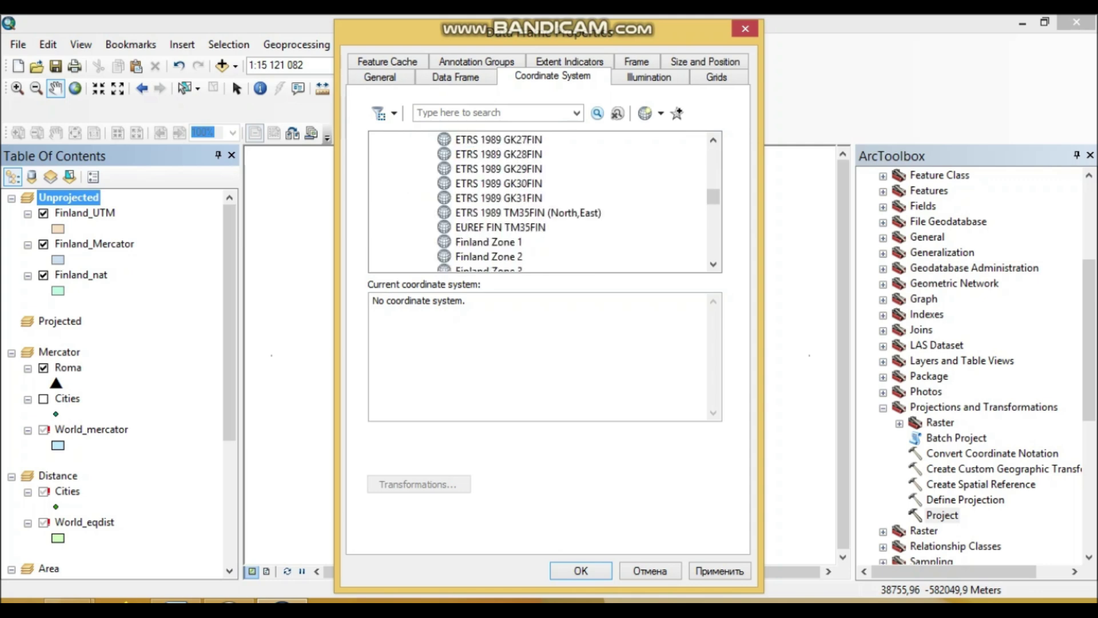
# Step: Check the required projection in the Word document, return to ArcMap and apply EUREF FIN TM35FIN to the data frame
pyautogui.click(176, 600)
pyautogui.scroll(1, 542, 357)
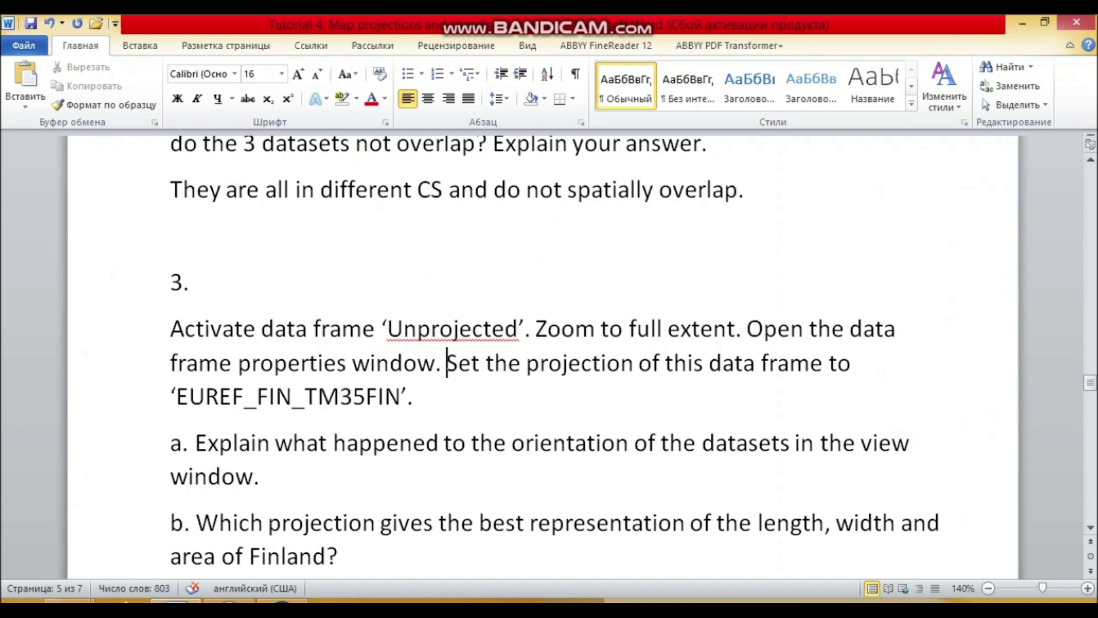
pyautogui.click(282, 601)
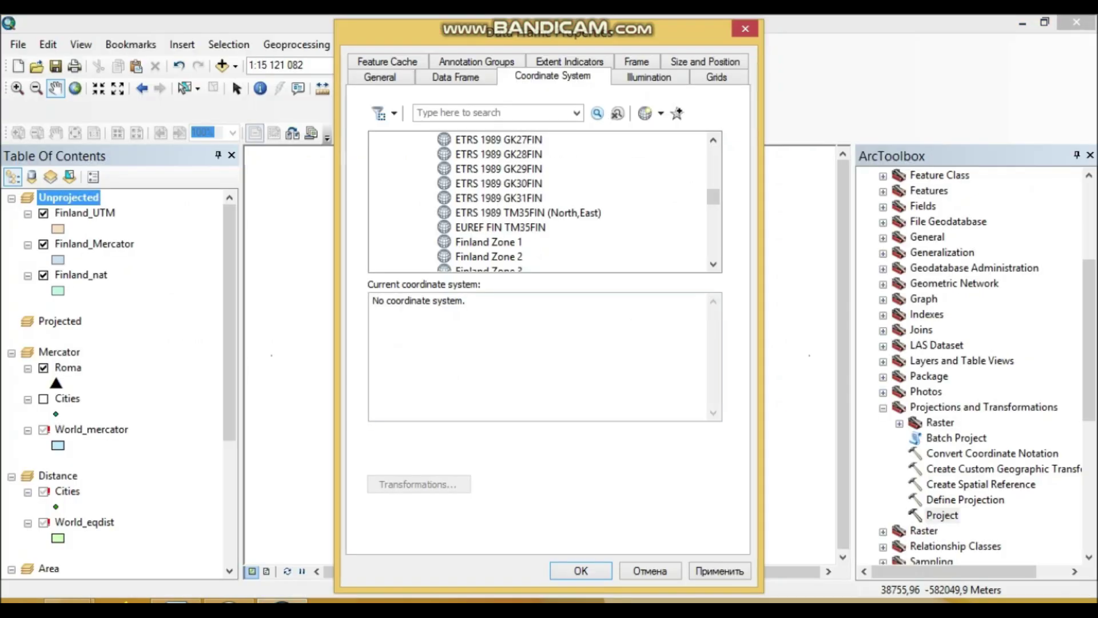
pyautogui.click(501, 227)
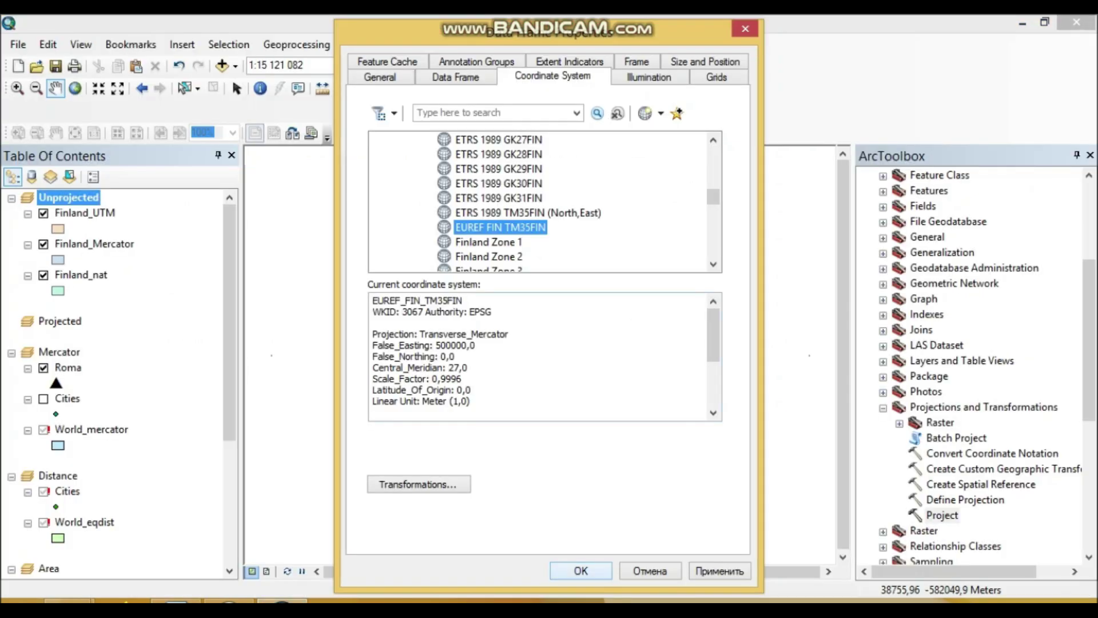
pyautogui.click(581, 571)
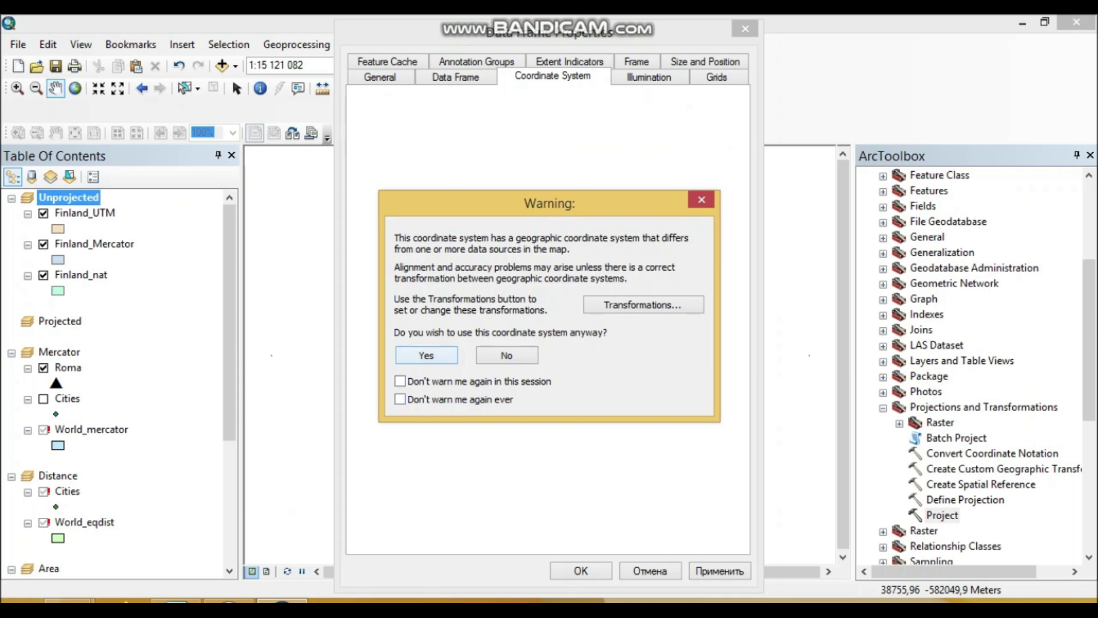
# Step: Review the geographic transformations, keep GCS_EUREF_FIN as the target and accept the coordinate system despite the differing data sources
pyautogui.click(644, 305)
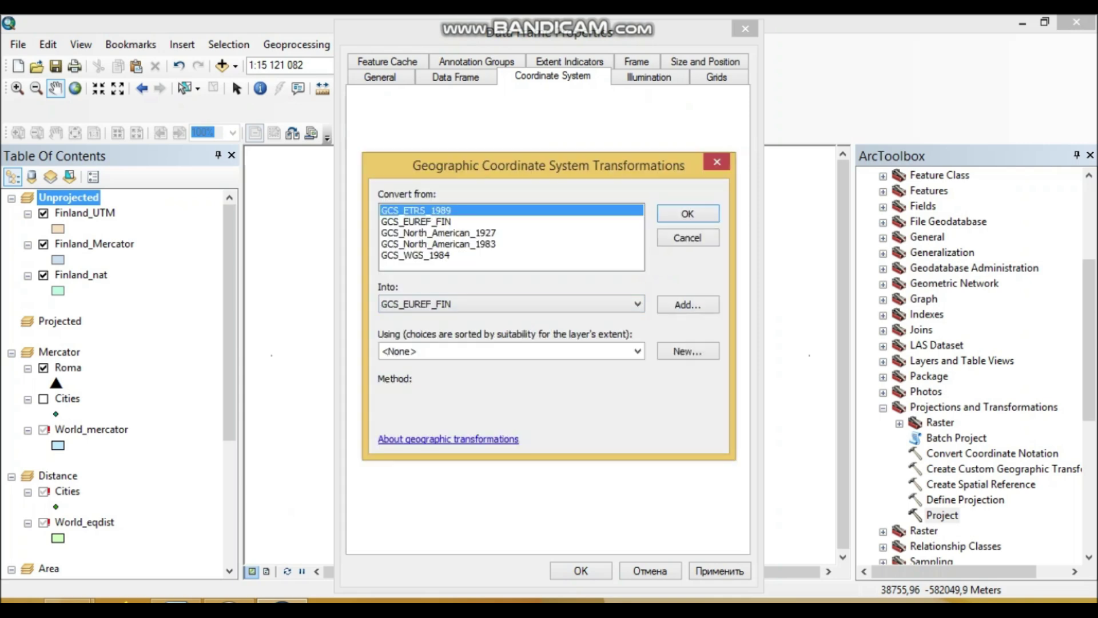
pyautogui.click(638, 304)
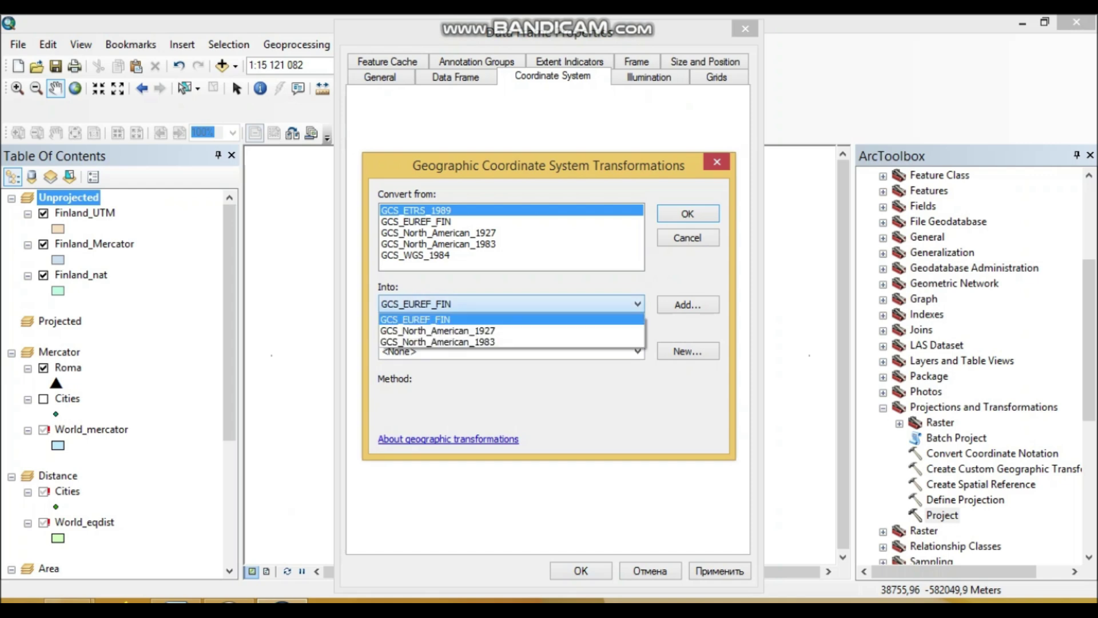
pyautogui.click(435, 319)
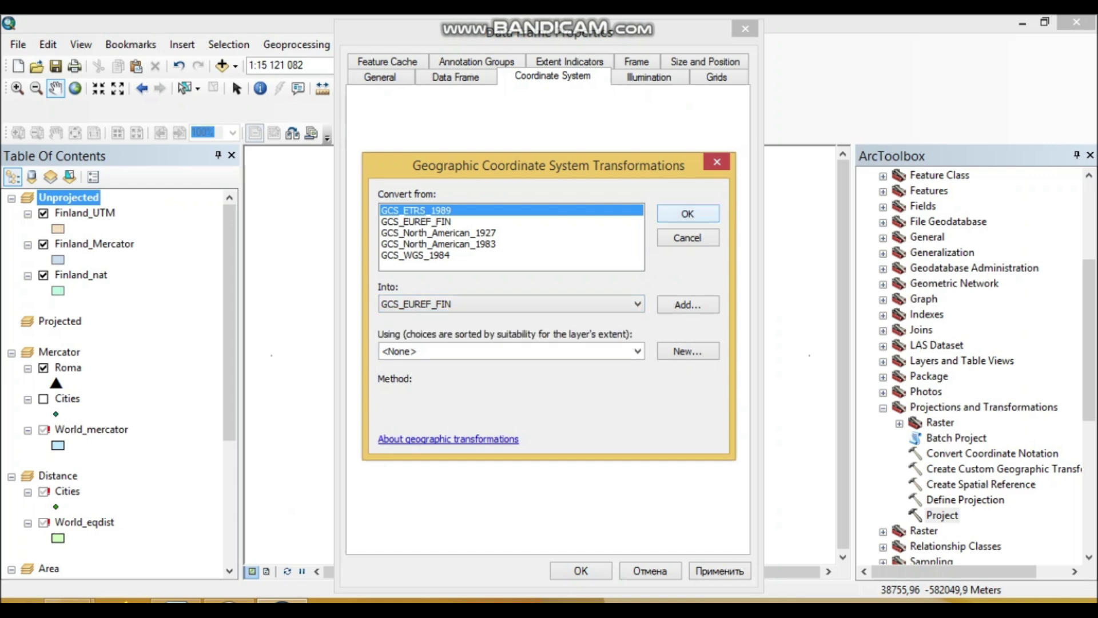
pyautogui.click(687, 214)
pyautogui.click(426, 355)
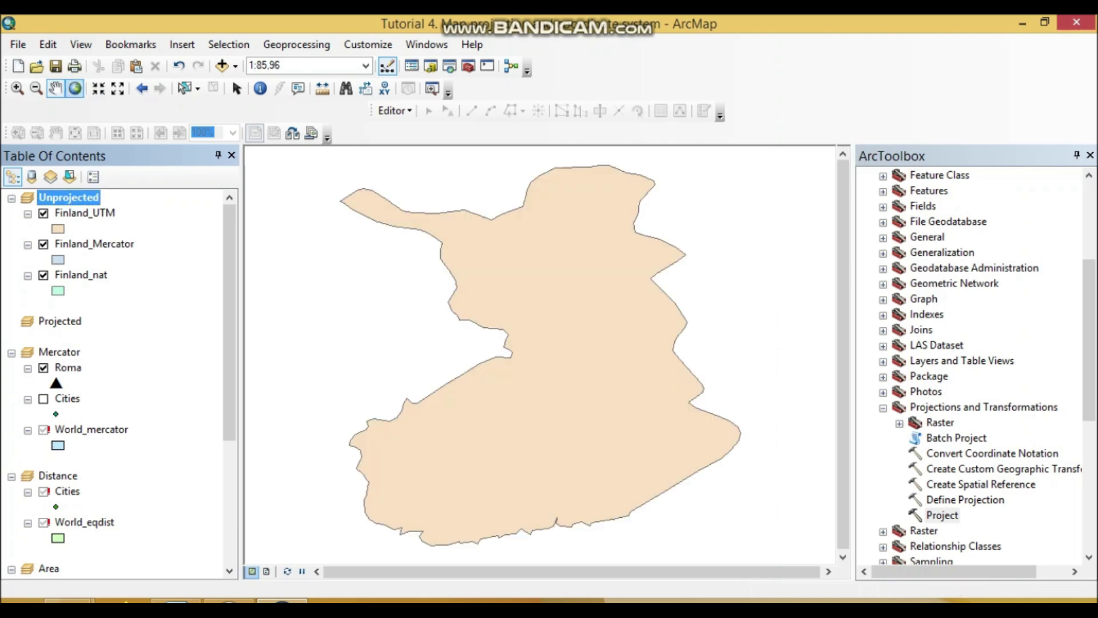
# Step: Toggle the three Finland layers to compare their shapes, leaving Finland_UTM off and the other two on
pyautogui.click(44, 214)
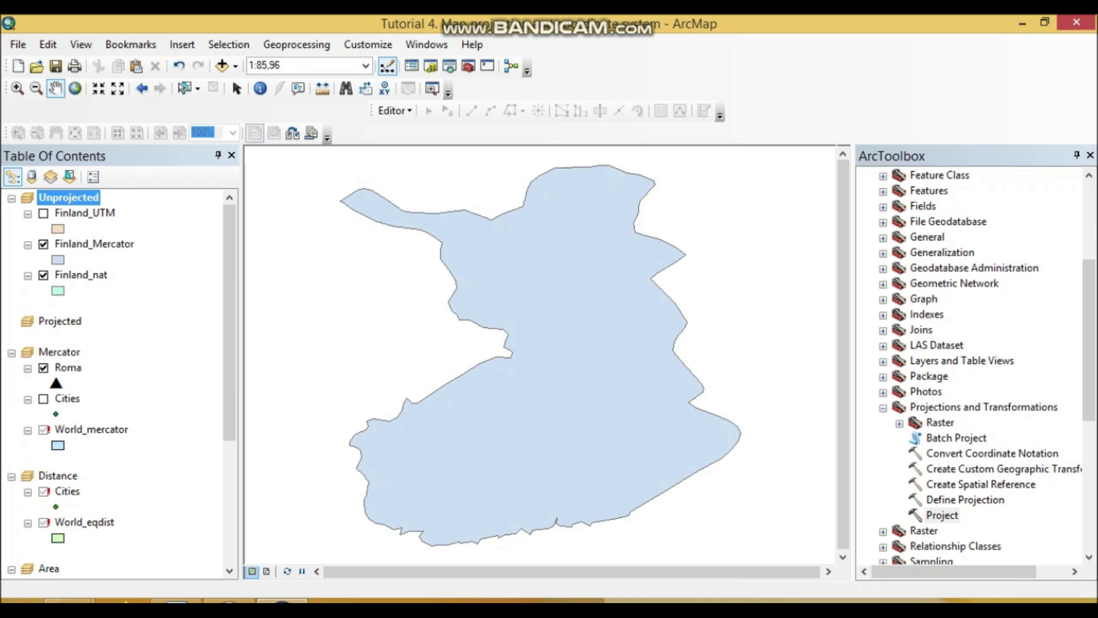
pyautogui.click(44, 244)
pyautogui.click(43, 275)
pyautogui.click(44, 275)
pyautogui.click(43, 244)
pyautogui.click(44, 213)
pyautogui.click(44, 213)
# Step: Reopen the Unprojected data frame's coordinate system properties and capture a screenshot of them
pyautogui.rightClick(69, 198)
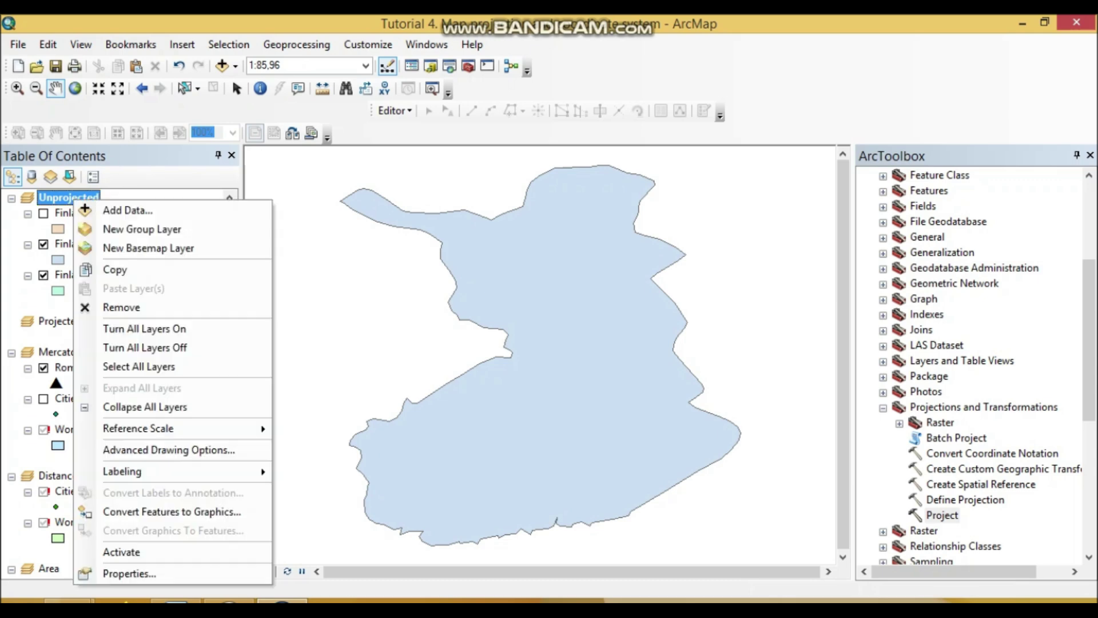
pyautogui.click(123, 571)
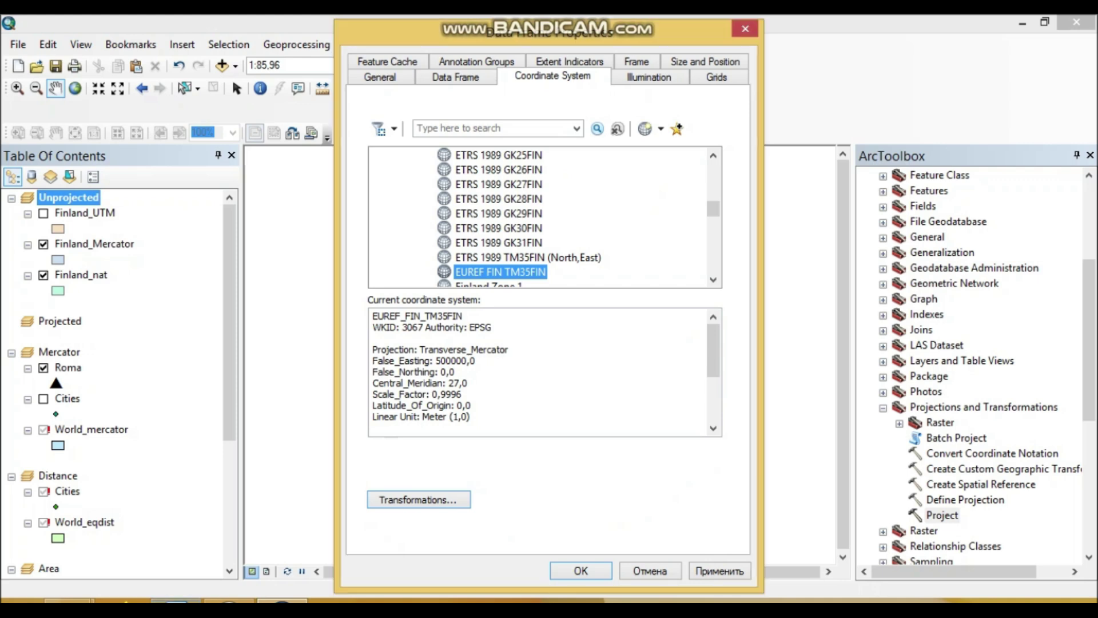
pyautogui.press('Return')
pyautogui.press('Return')
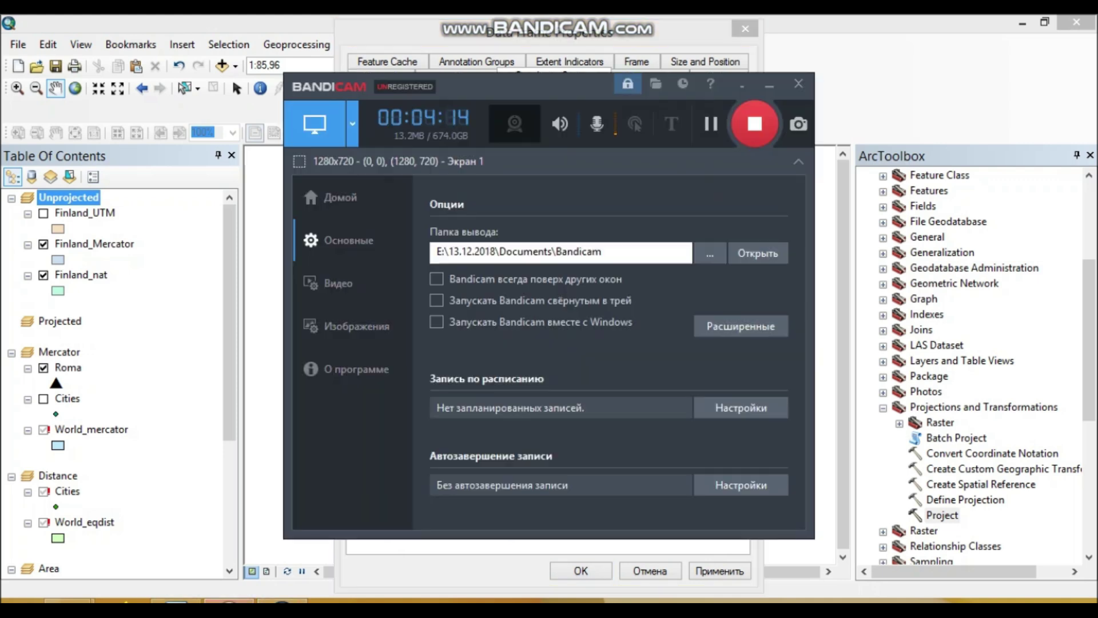
# Step: Switch to the Word document and paste the screenshot on a new line below the EUREF_FIN_TM35FIN instruction
pyautogui.hotkey('alt', 'Tab')
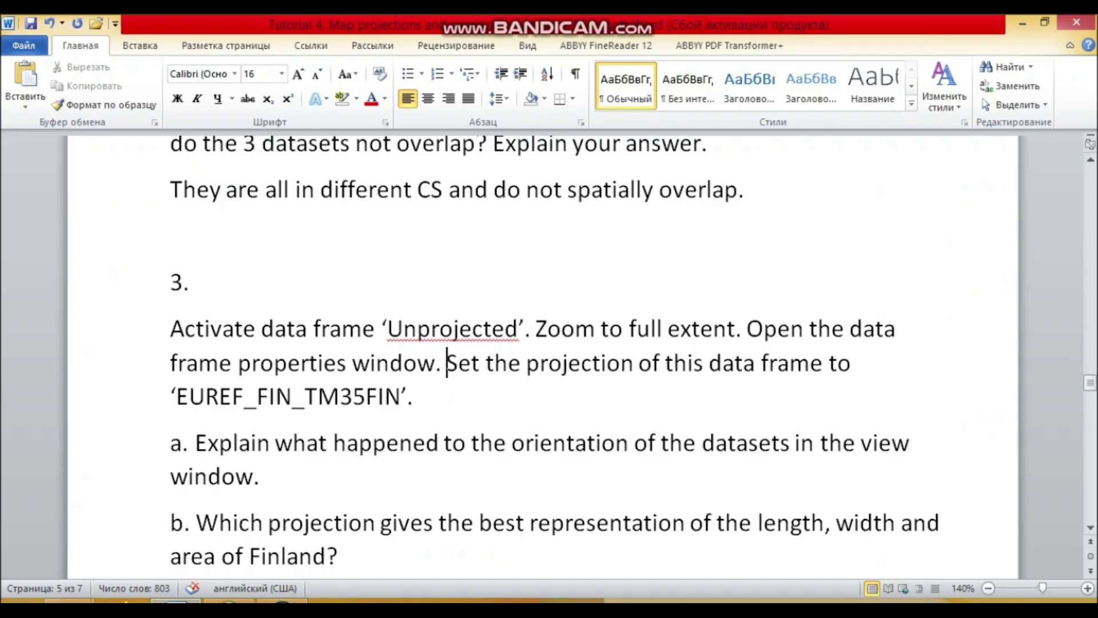
pyautogui.hotkey('alt', 'Tab')
pyautogui.click(415, 396)
pyautogui.press('Return')
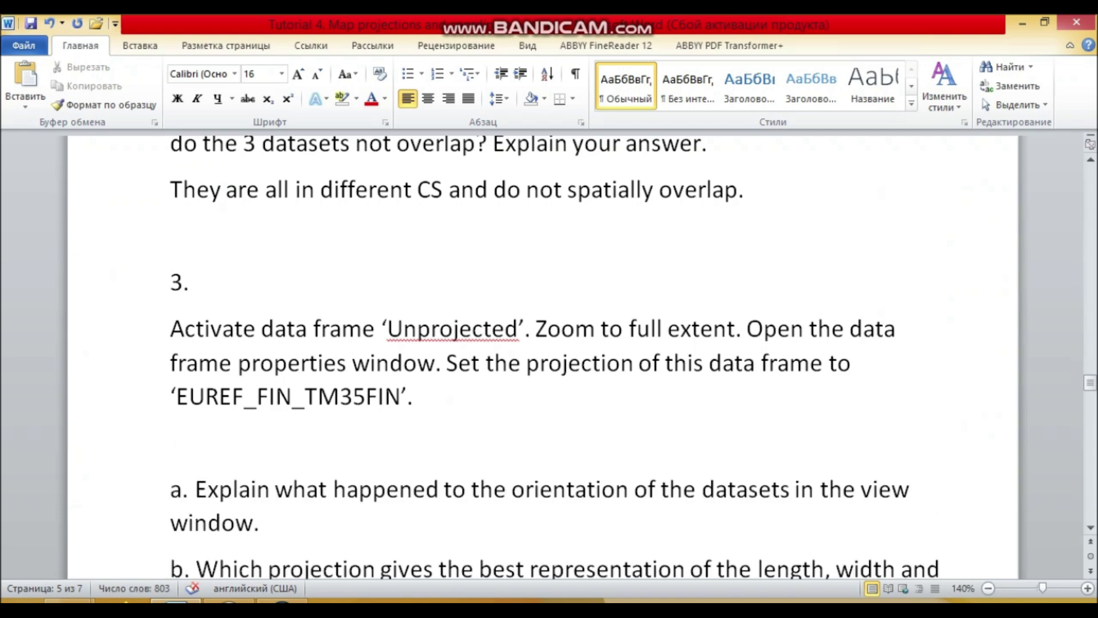
pyautogui.hotkey('ctrl', 'v')
# Step: Switch to ArcMap, turn Finland_UTM back on, toggle the other Finland layers to compare them, and return to the Word document
pyautogui.hotkey('alt', 'Tab')
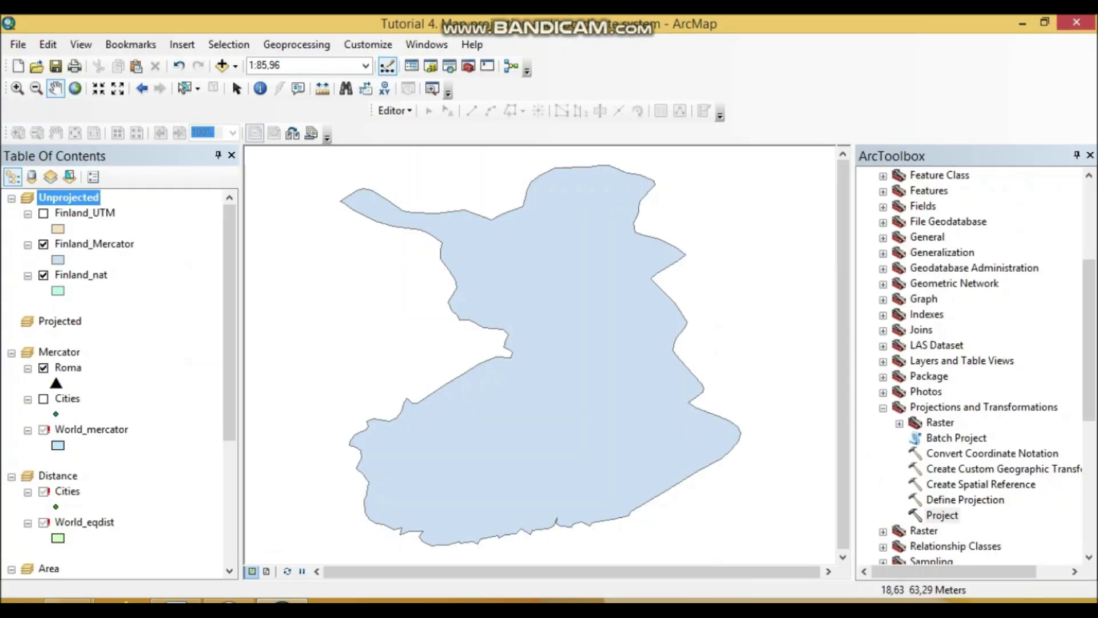
pyautogui.click(44, 213)
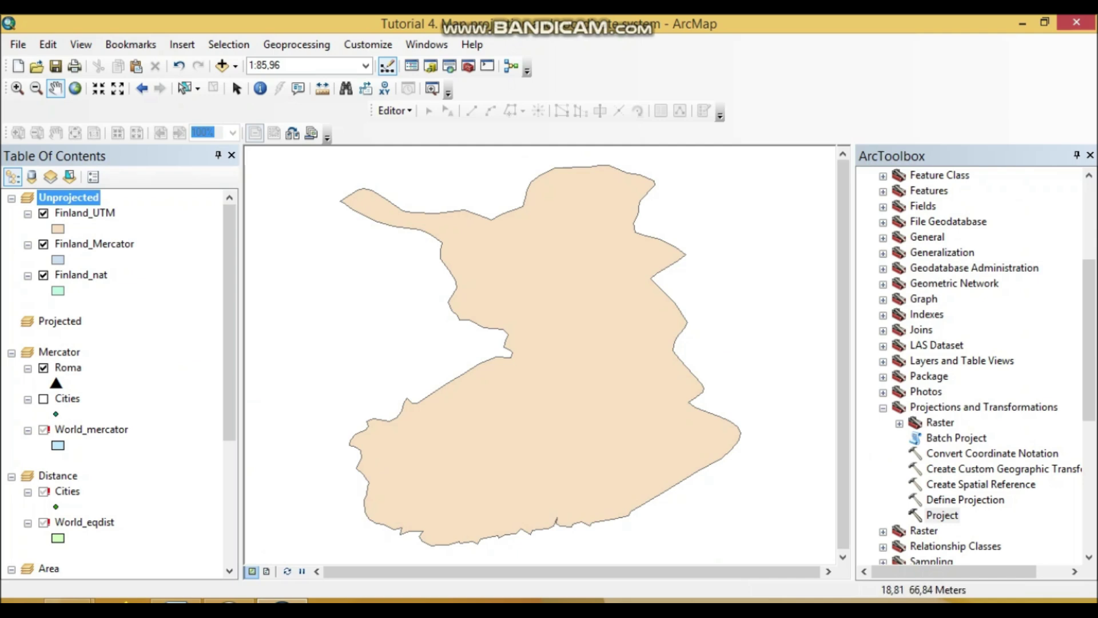
pyautogui.click(43, 245)
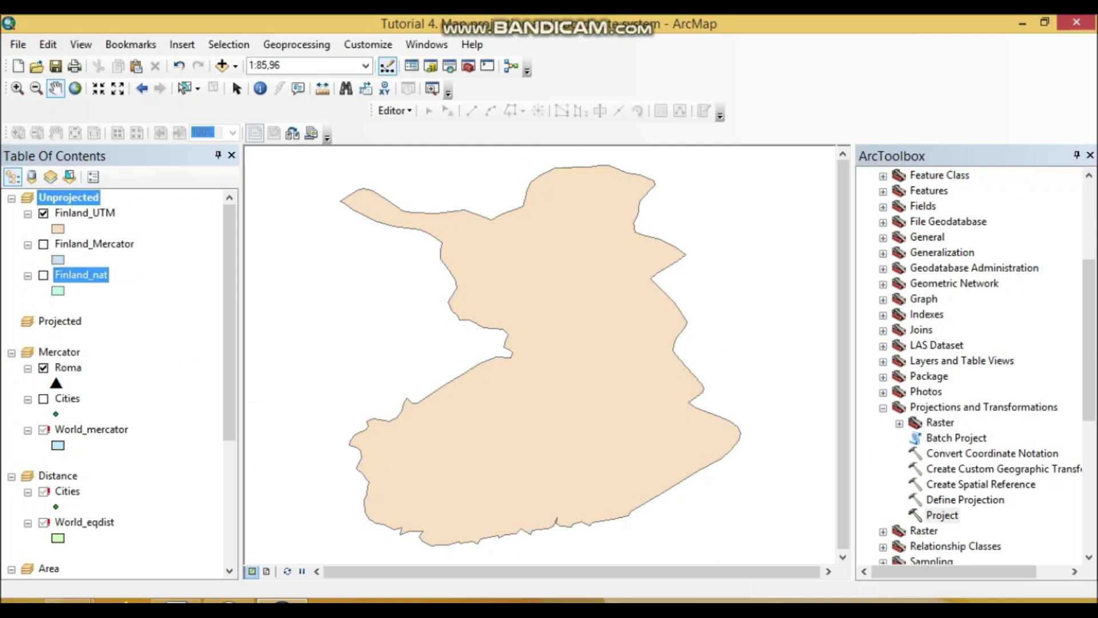
pyautogui.click(43, 244)
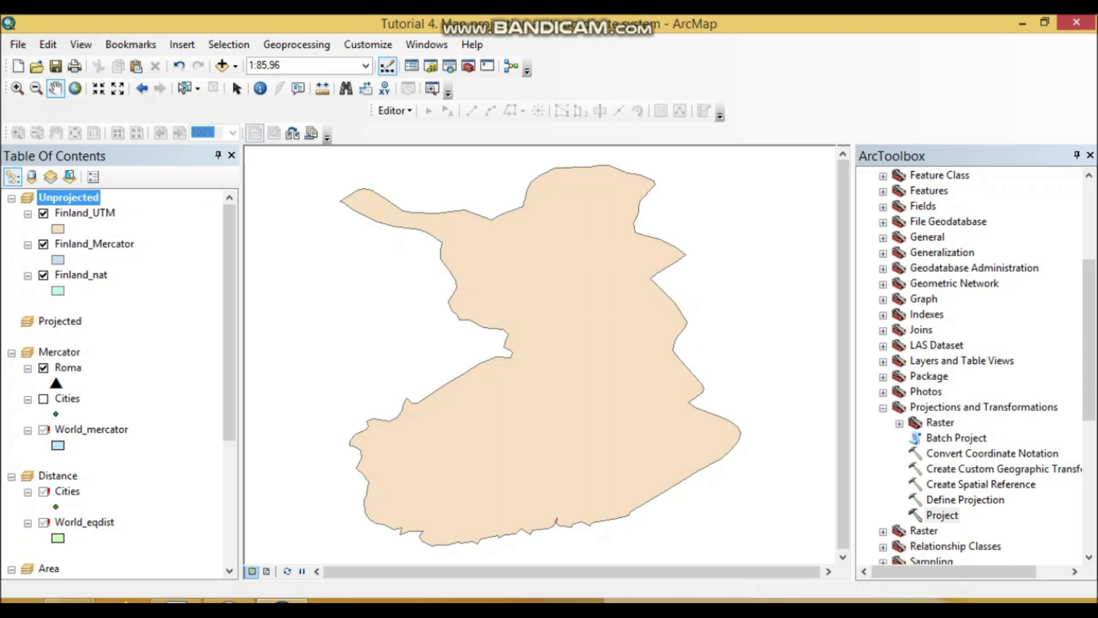
pyautogui.click(176, 601)
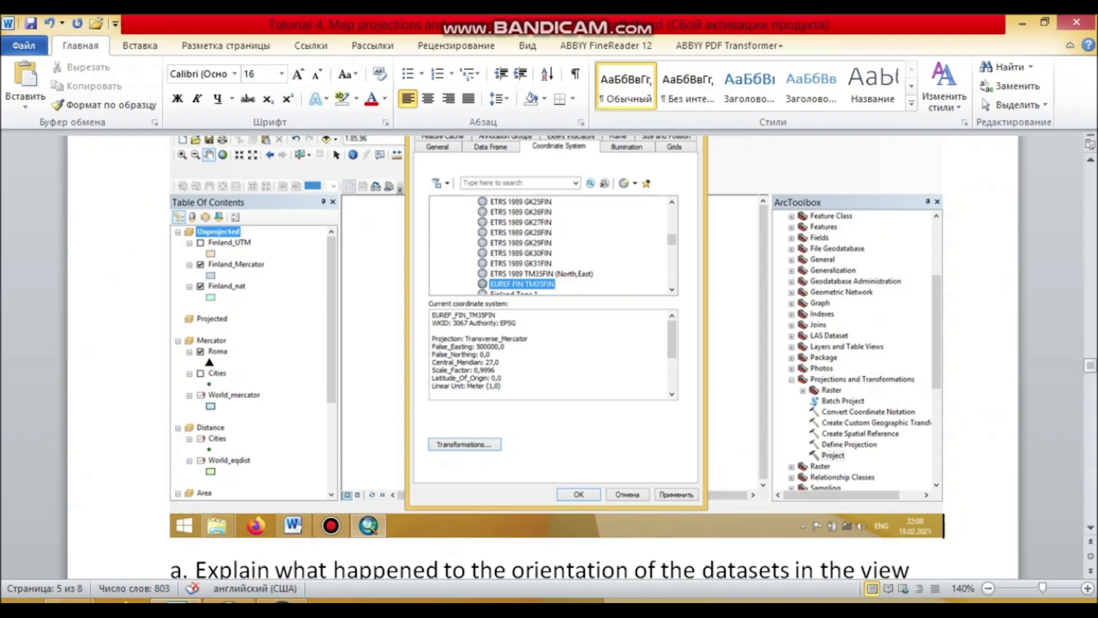
# Step: Read question a in the Word document, switch to ArcMap, and check the current coordinate system of the Unprojected data frame
pyautogui.scroll(-6, 549, 355)
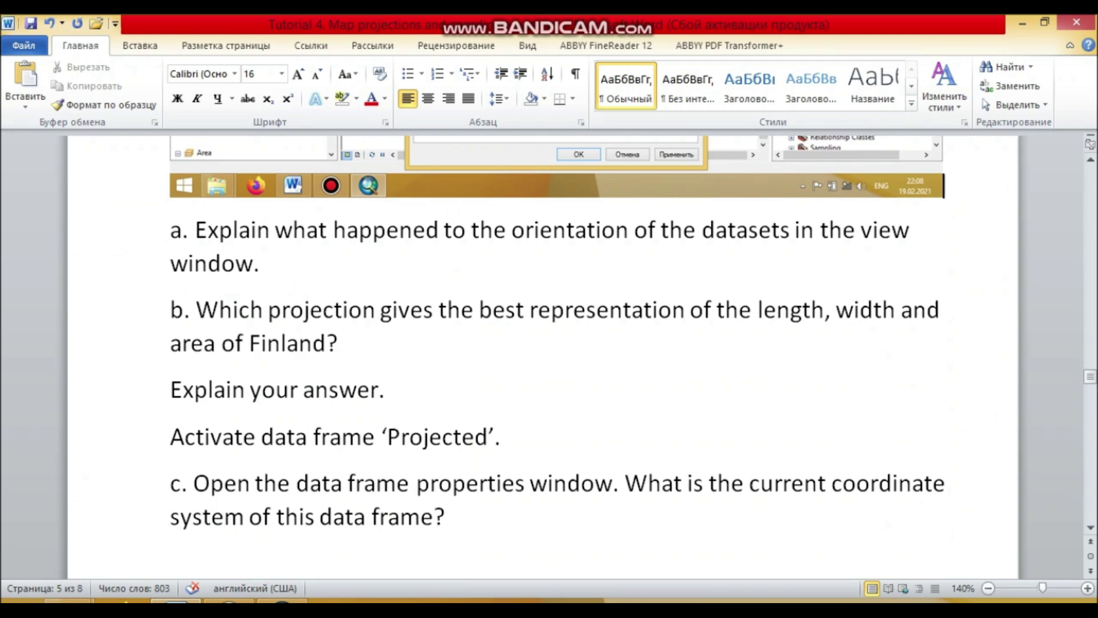
pyautogui.click(282, 601)
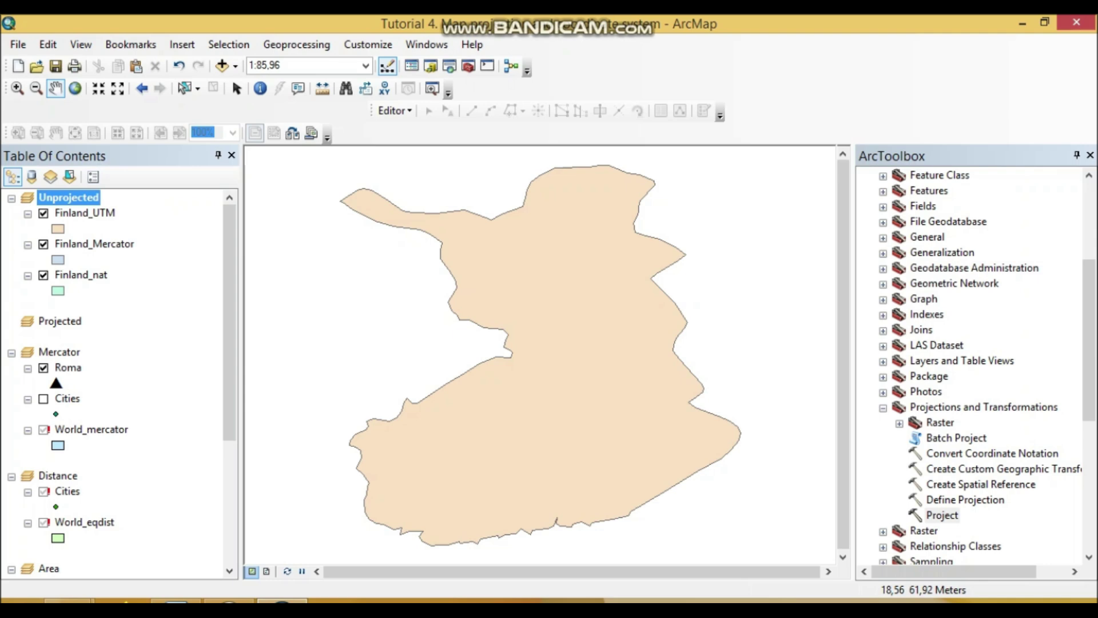
pyautogui.click(84, 214)
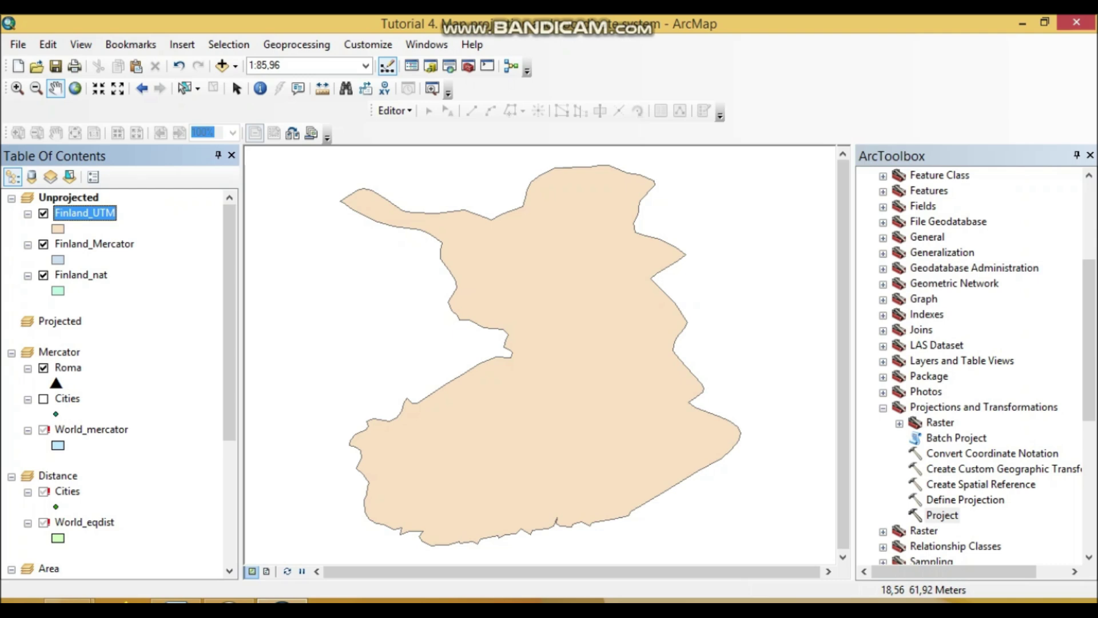
pyautogui.click(69, 198)
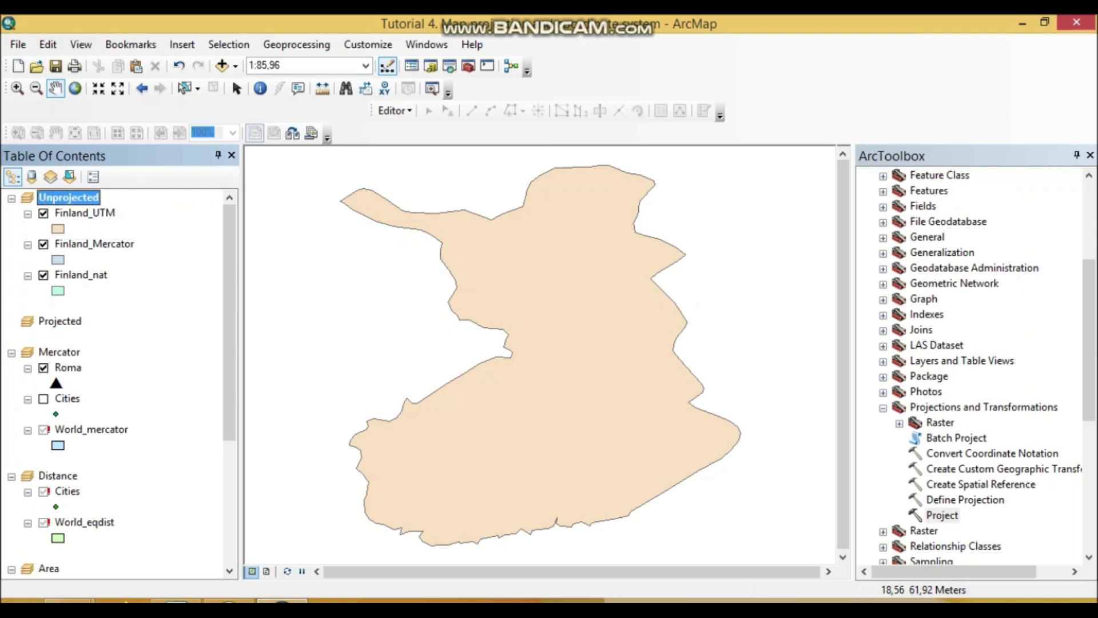
pyautogui.rightClick(82, 197)
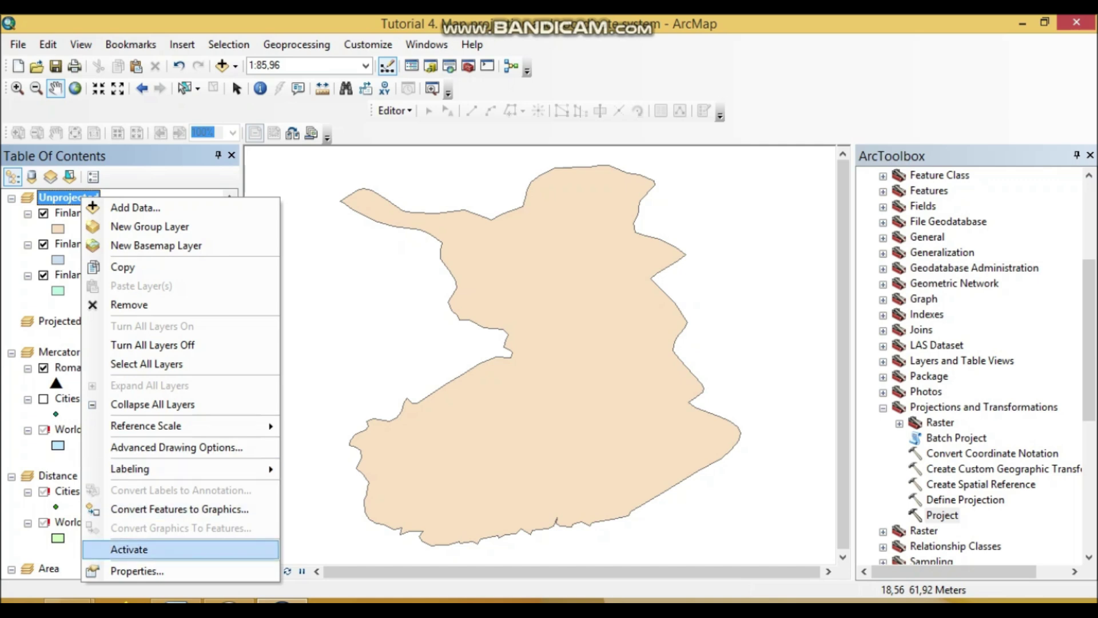
pyautogui.click(138, 571)
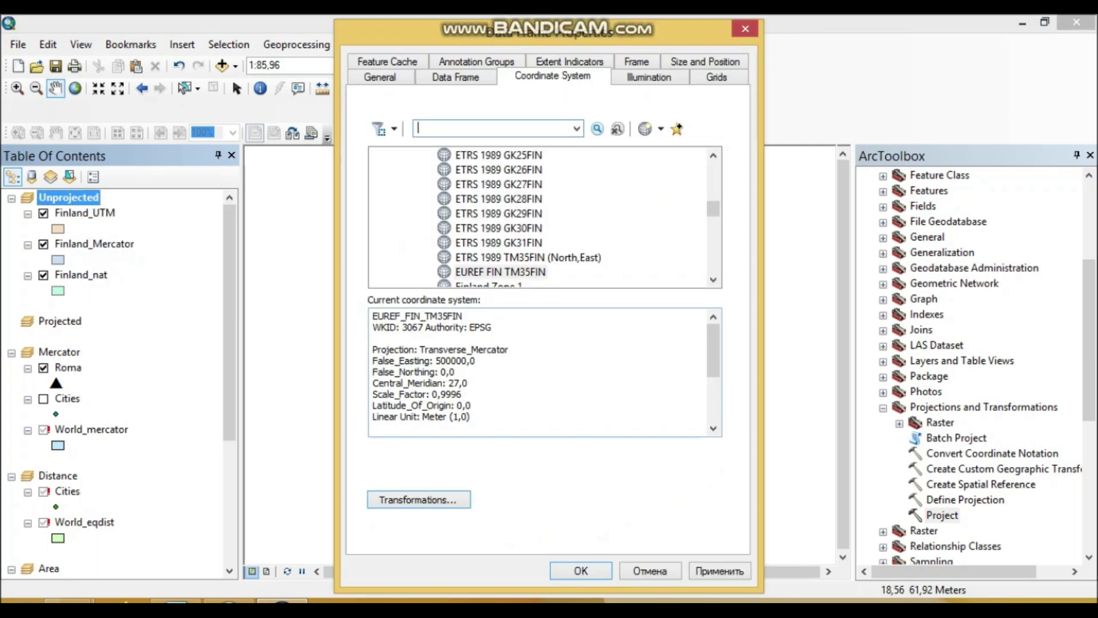
pyautogui.moveTo(464, 317); pyautogui.dragTo(372, 317)
pyautogui.click(581, 571)
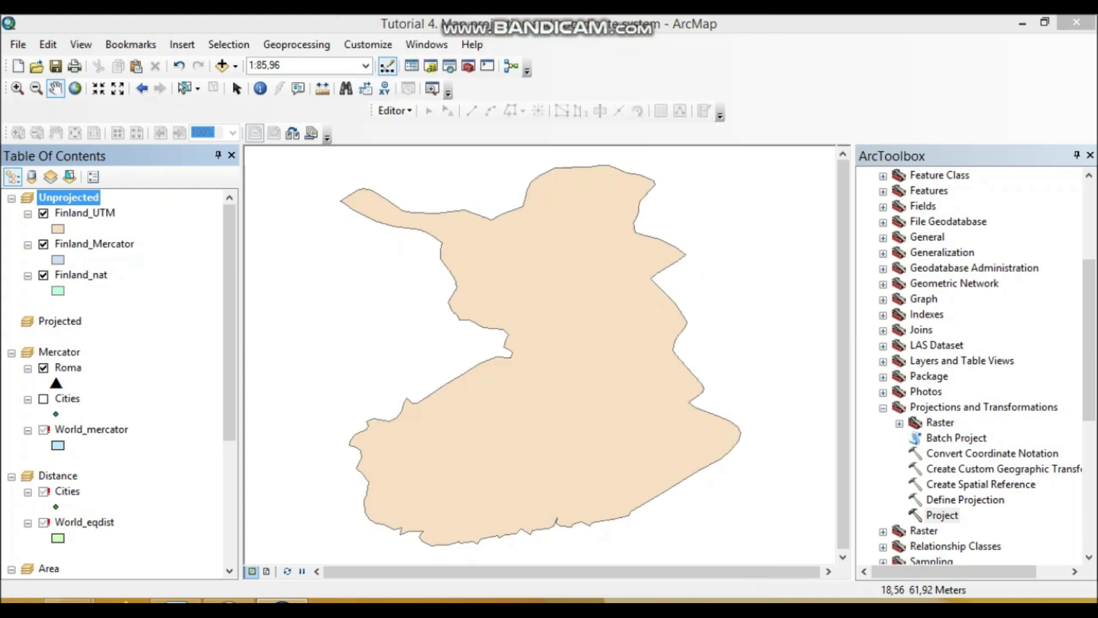
pyautogui.press('Down')
pyautogui.press('Down')
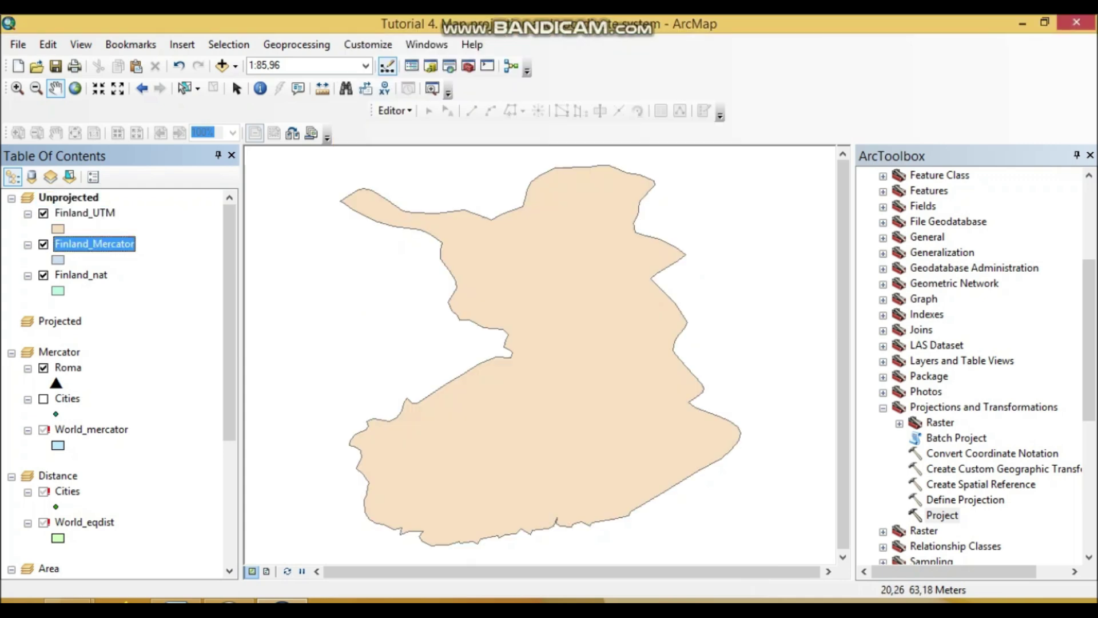
# Step: Switch to the Word document and answer question a on a new line with "Now they spatially overlap"
pyautogui.hotkey('alt', 'Tab')
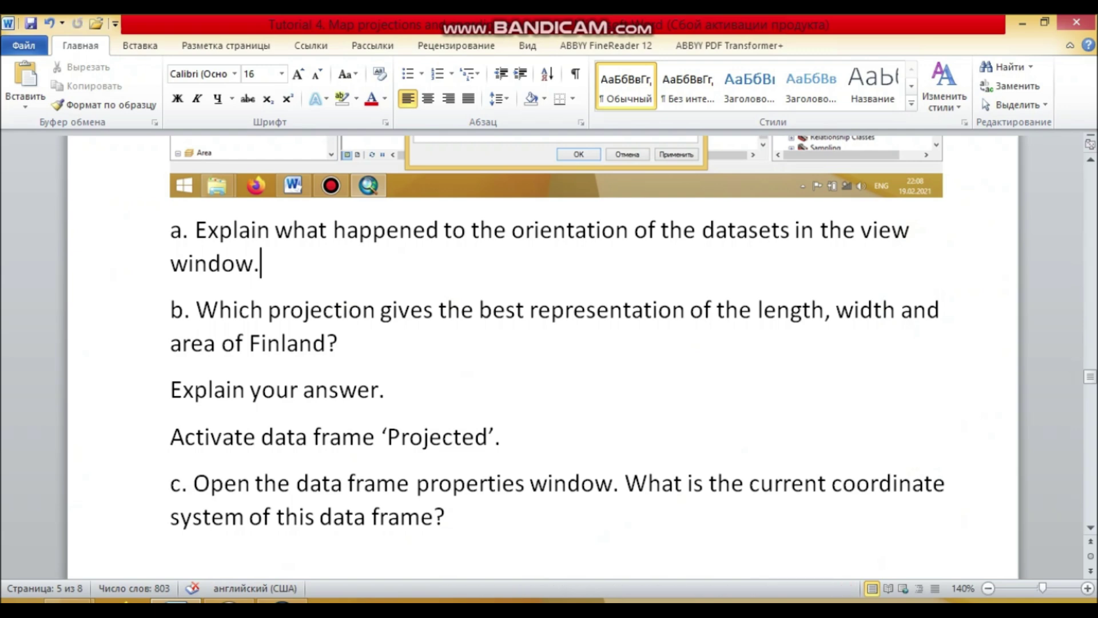
pyautogui.press('Return')
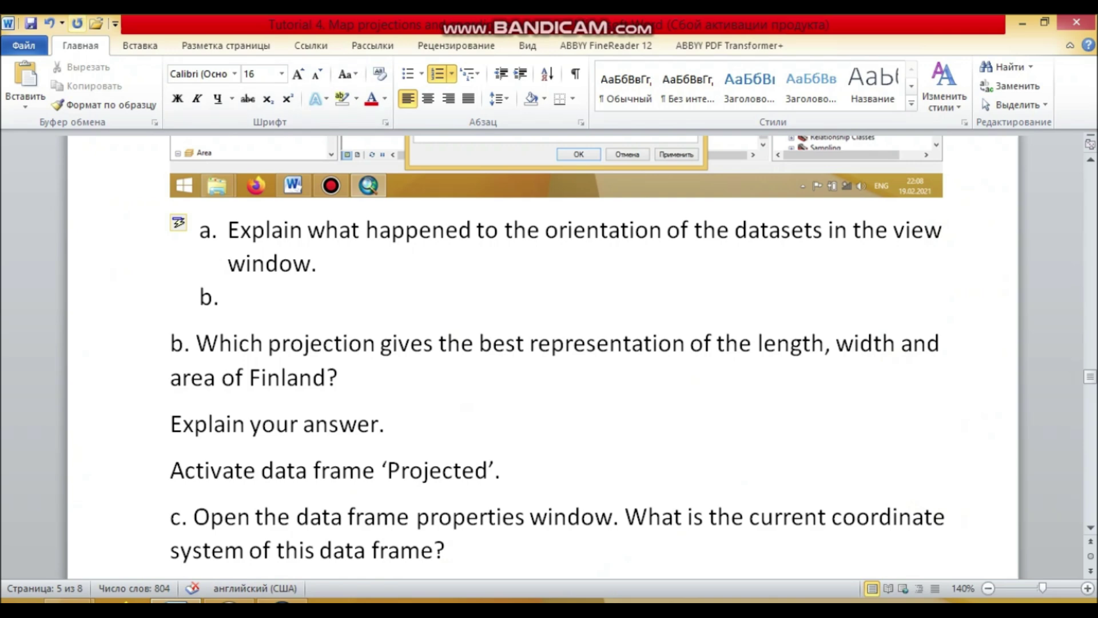
pyautogui.hotkey('ctrl', 'z')
pyautogui.write('N')
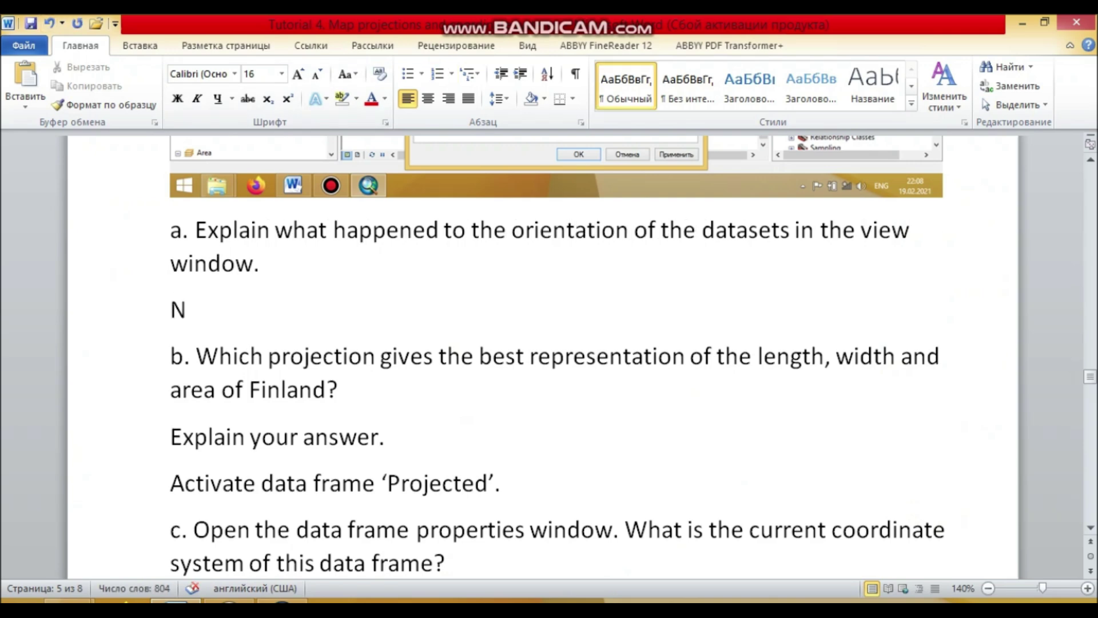
pyautogui.write('ow they ')
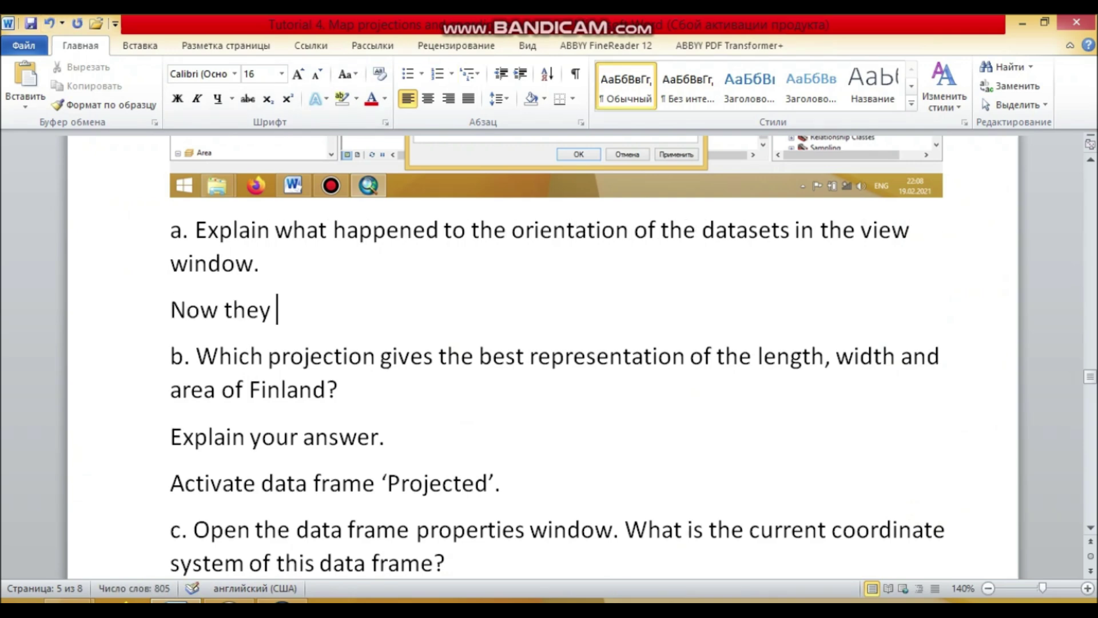
pyautogui.write('spatila')
pyautogui.press('BackSpace')
pyautogui.press('BackSpace')
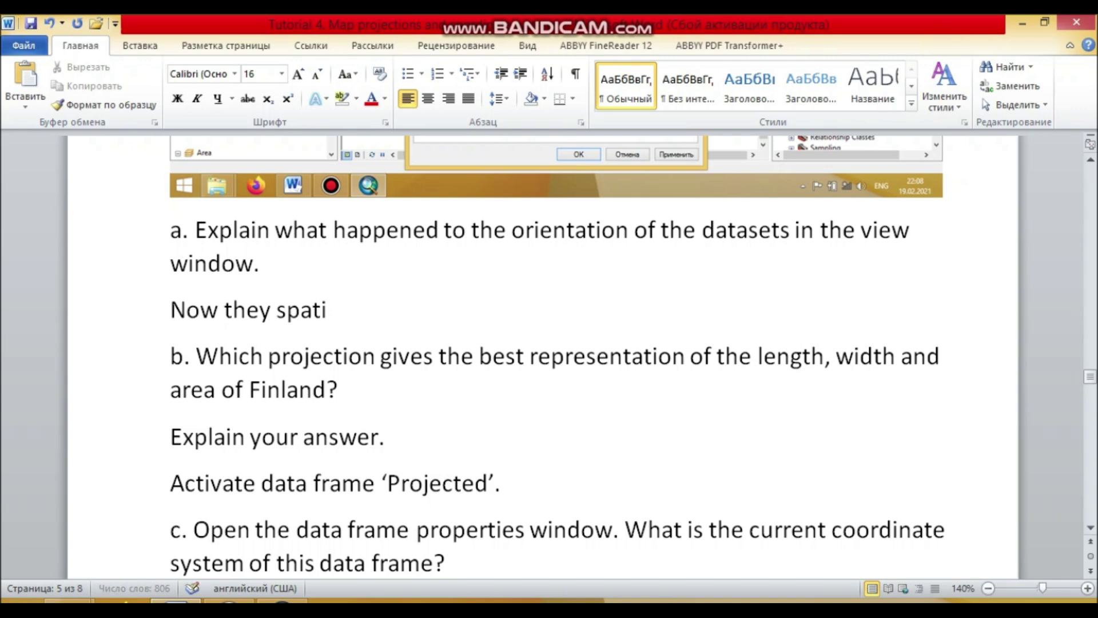
pyautogui.write('ally ove')
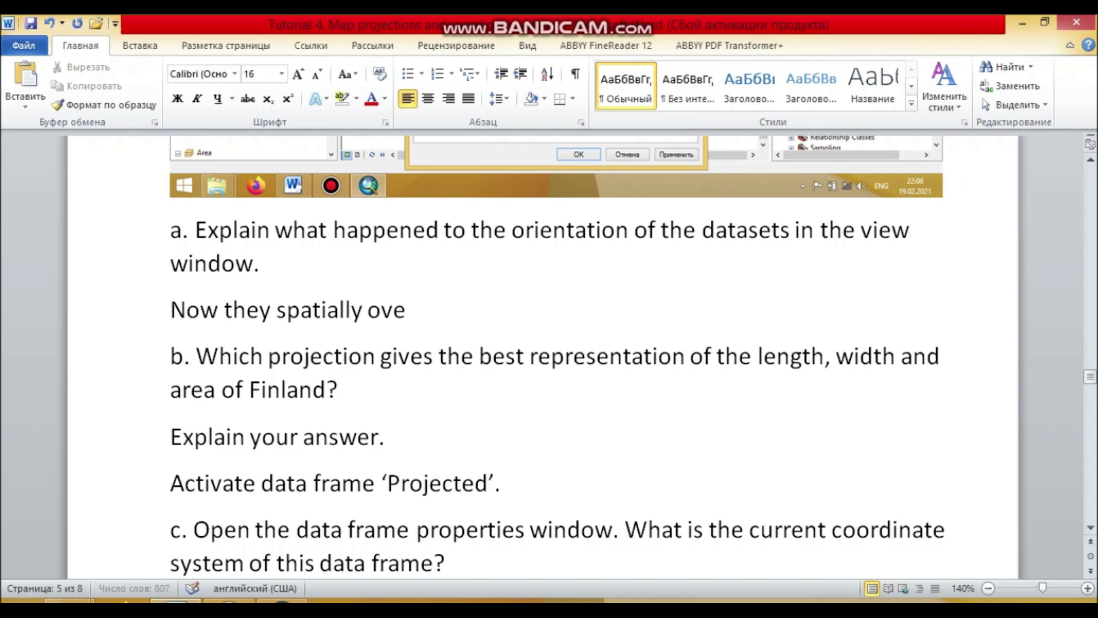
pyautogui.write('rlap')
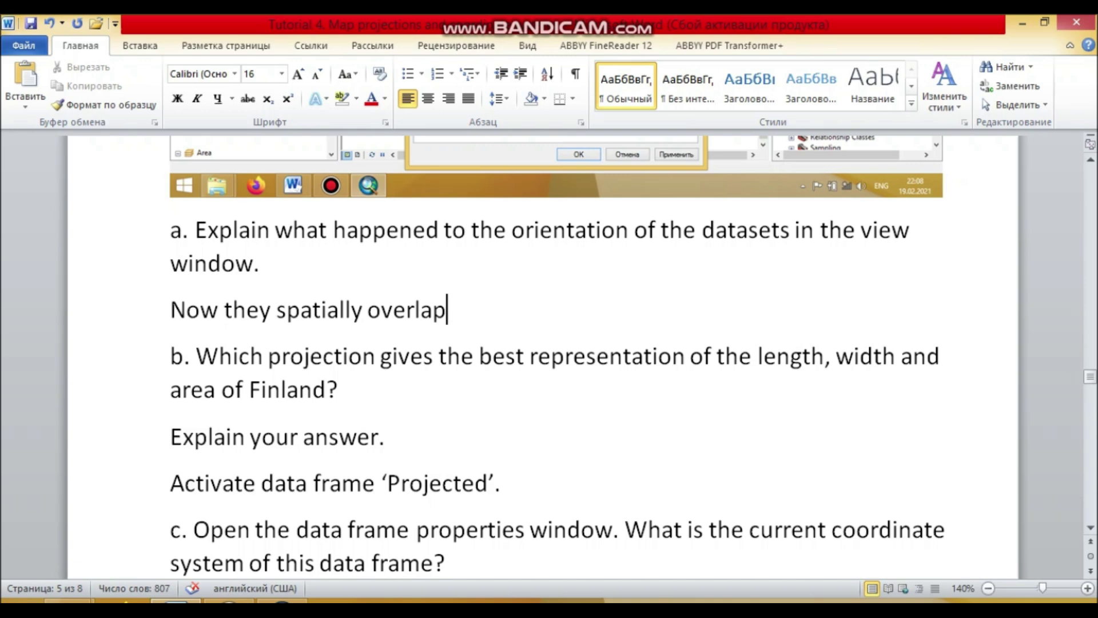
# Step: Join "Explain your answer." onto the end of question b and add an empty line below it for the answer
pyautogui.scroll(-1, 549, 364)
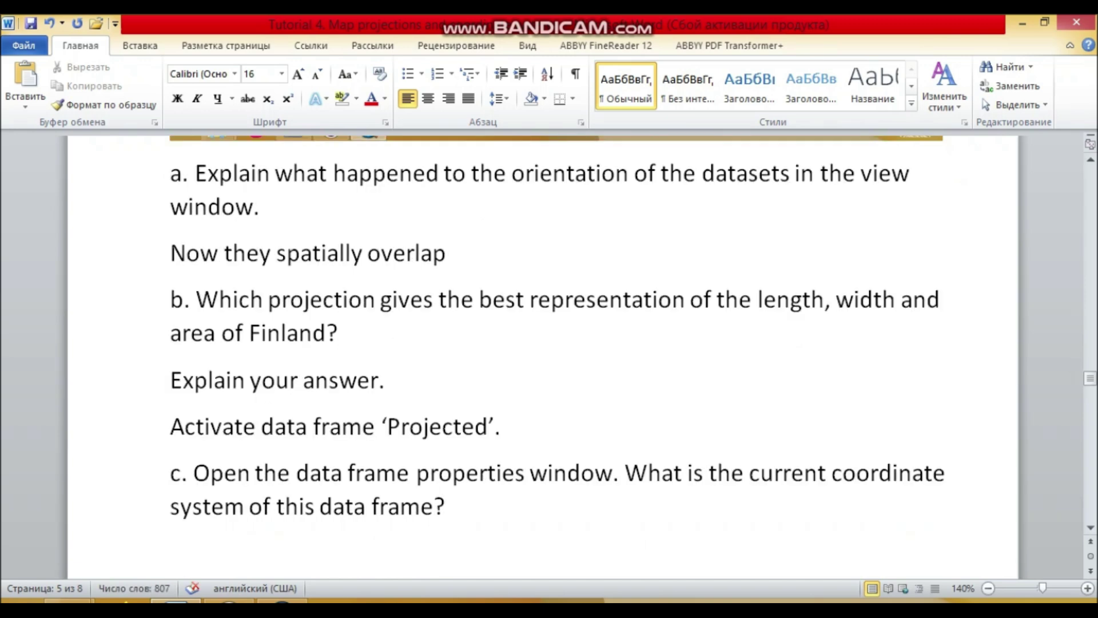
pyautogui.click(171, 380)
pyautogui.press('BackSpace')
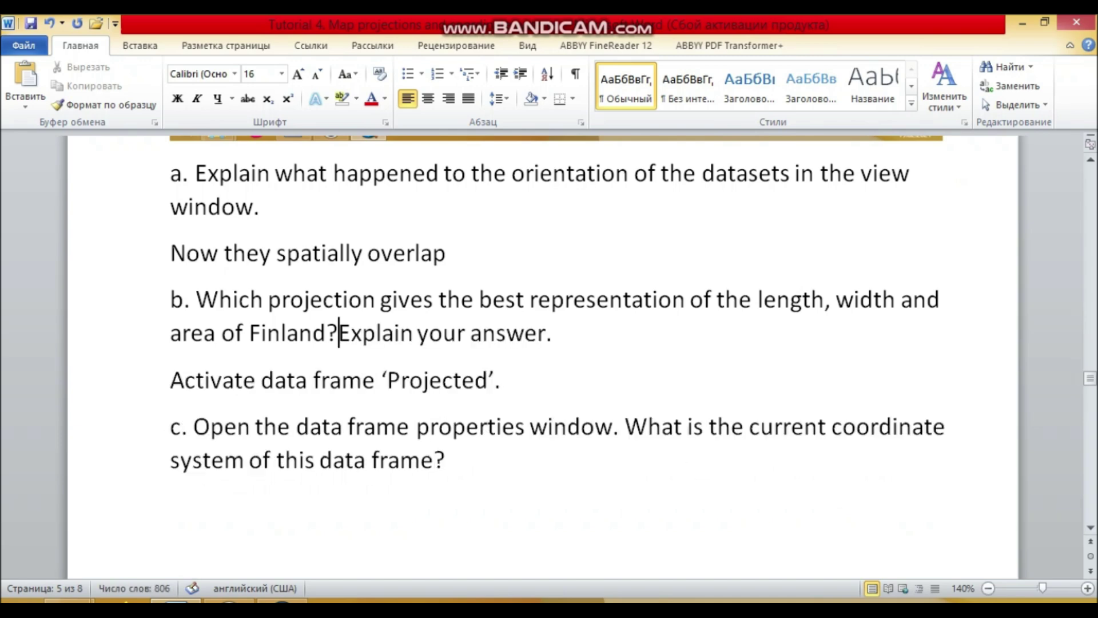
pyautogui.click(559, 334)
pyautogui.press('Return')
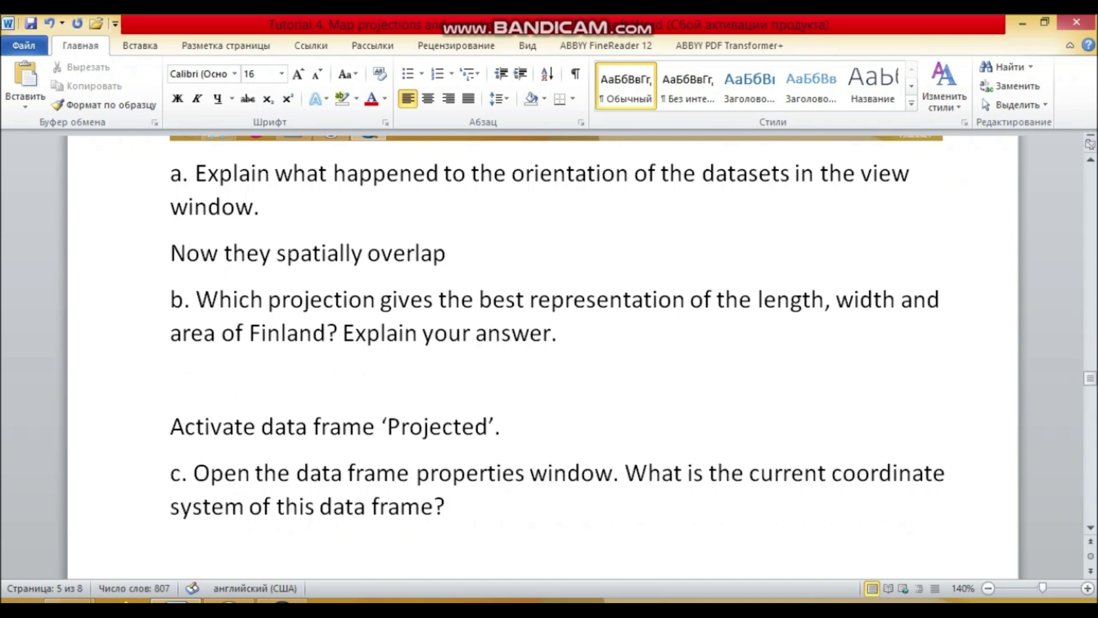
# Step: Switch to ArcMap and examine the projected coordinate system in the Finland_nat layer's source properties
pyautogui.click(282, 600)
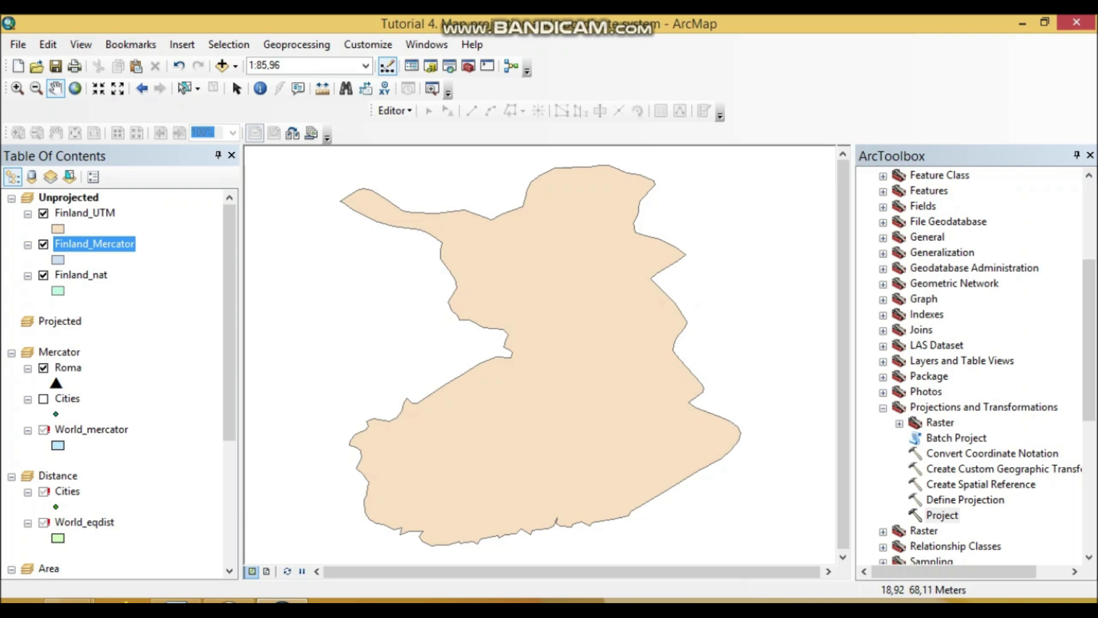
pyautogui.rightClick(91, 275)
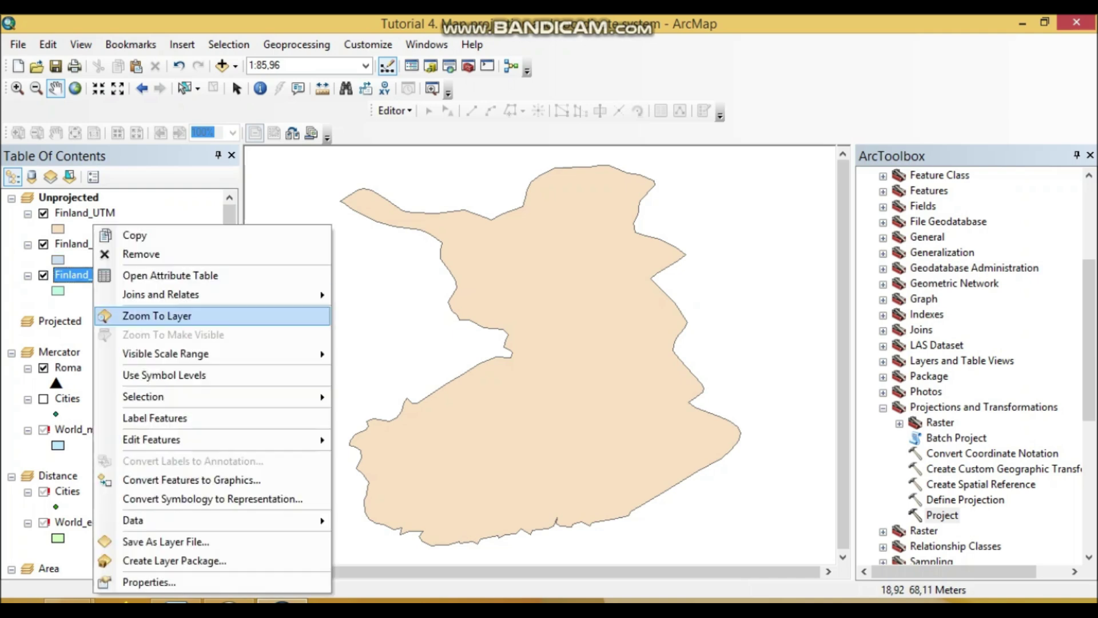
pyautogui.click(160, 583)
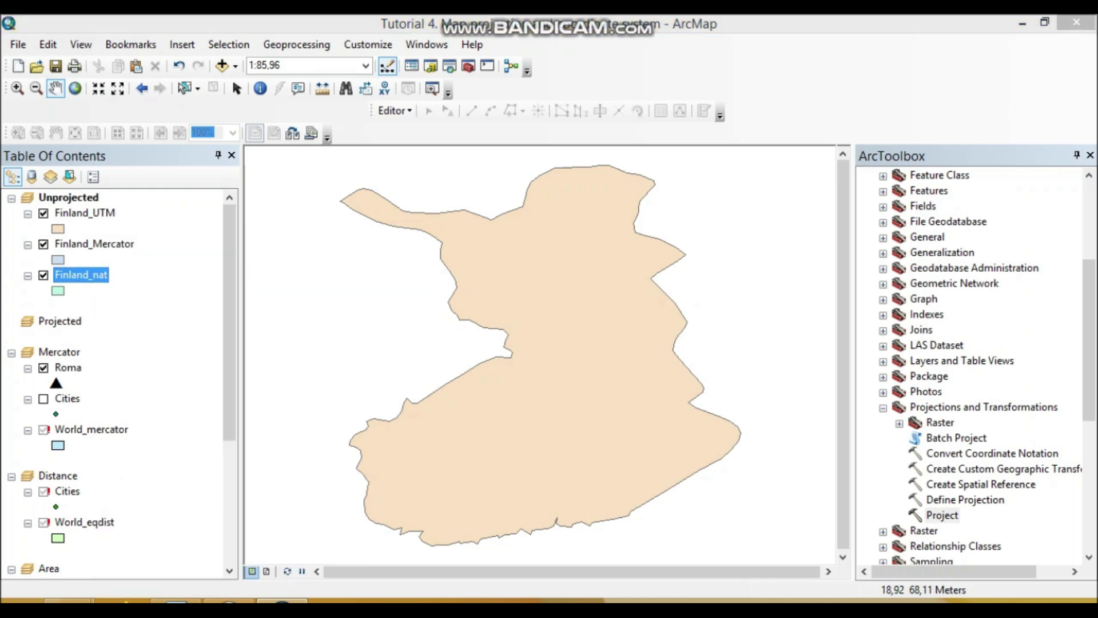
pyautogui.moveTo(528, 325); pyautogui.dragTo(295, 325)
pyautogui.click(823, 72)
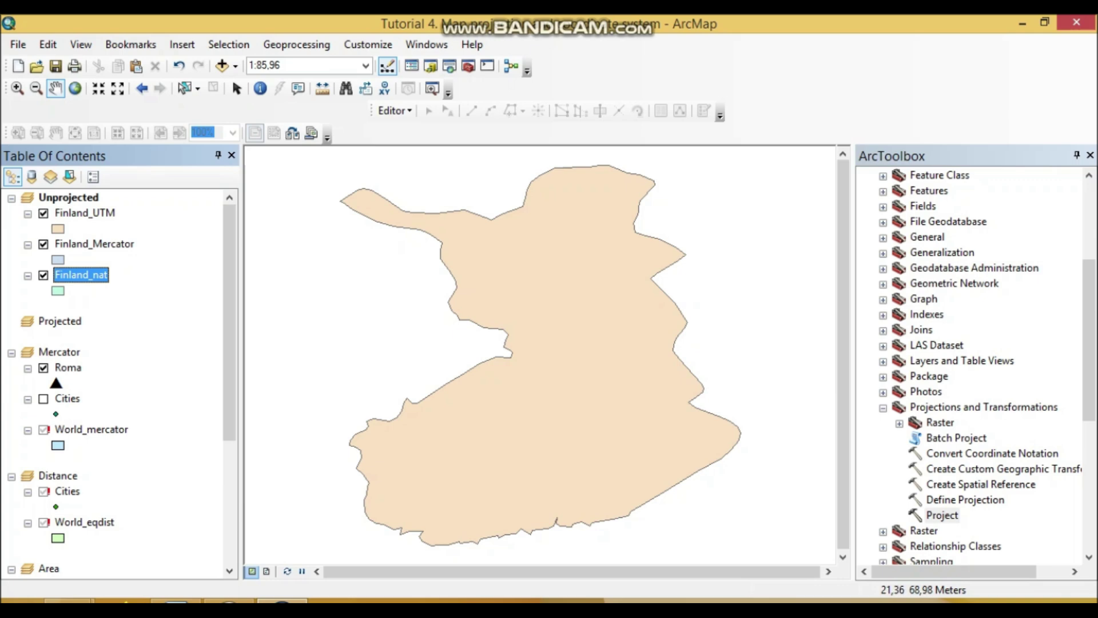
# Step: Copy the projected coordinate system line from Finland_nat's source properties and paste it into the Word document as the answer to question b
pyautogui.rightClick(101, 276)
pyautogui.click(157, 582)
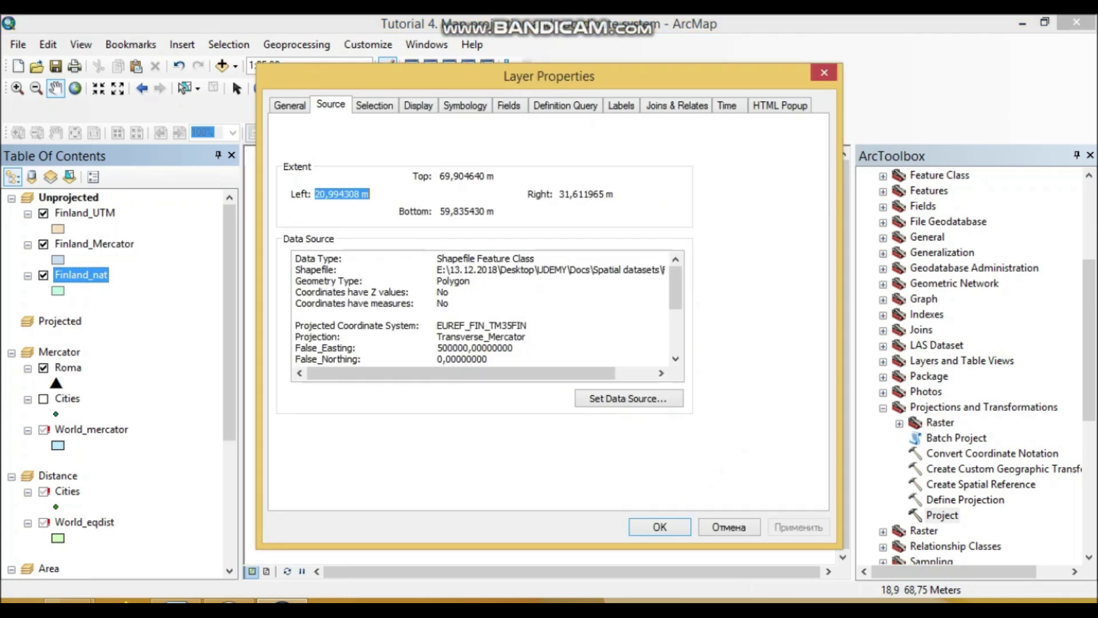
pyautogui.moveTo(528, 326); pyautogui.dragTo(295, 316)
pyautogui.hotkey('ctrl', 'c')
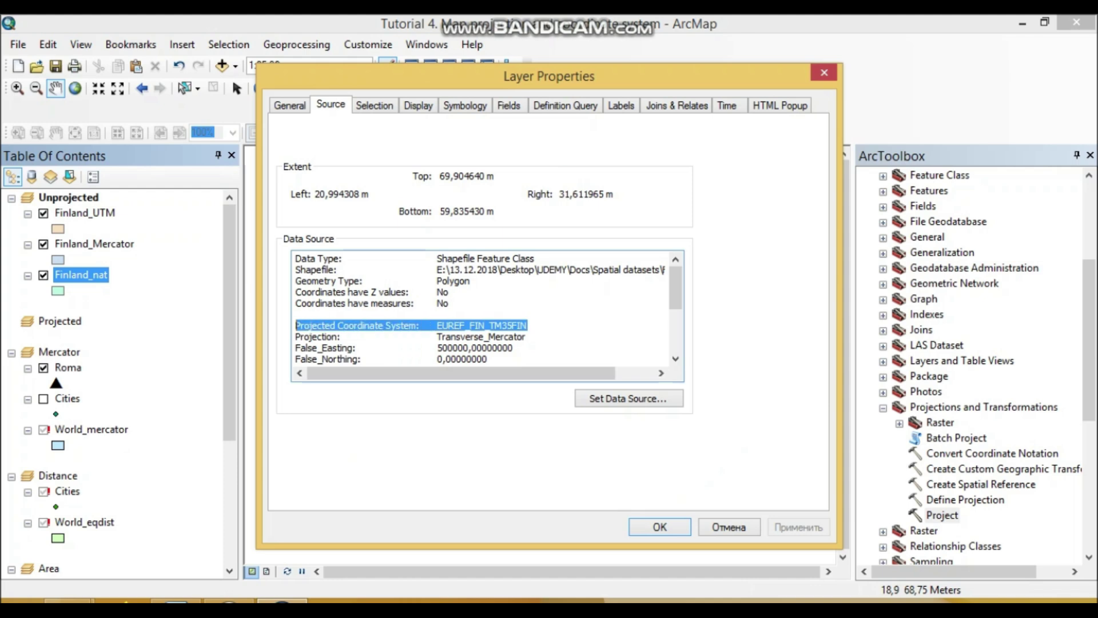
pyautogui.rightClick(301, 326)
pyautogui.click(358, 379)
pyautogui.click(176, 601)
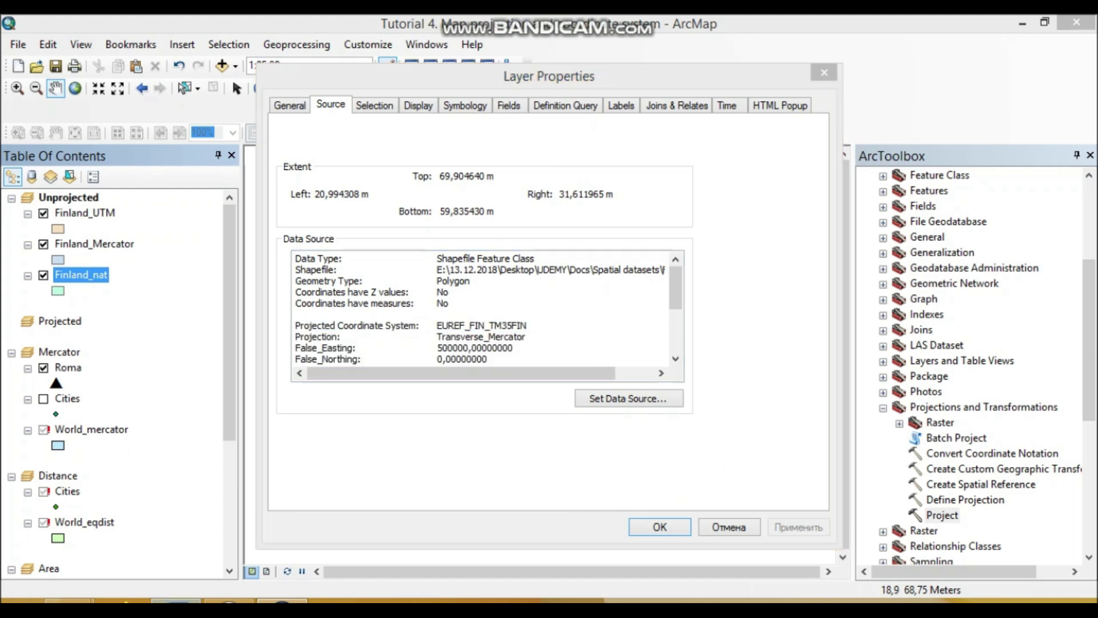
pyautogui.hotkey('ctrl', 'v')
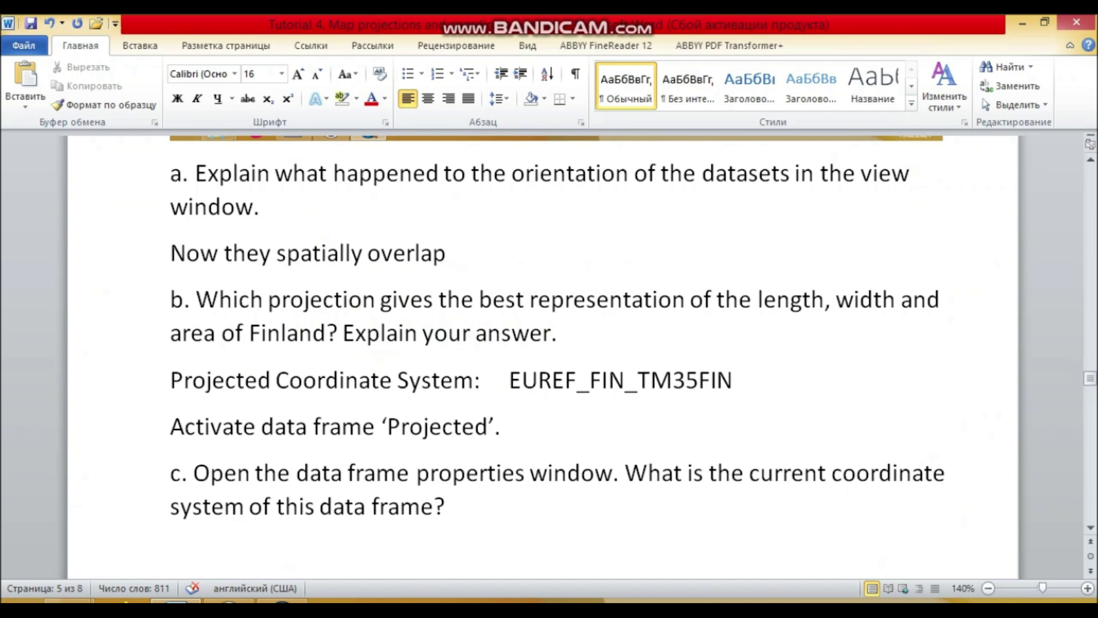
# Step: Return to ArcMap, examine the UTM zone in the Finland_UTM layer's source properties, and compare it with the other Finland layers
pyautogui.click(282, 601)
pyautogui.click(824, 73)
pyautogui.click(84, 212)
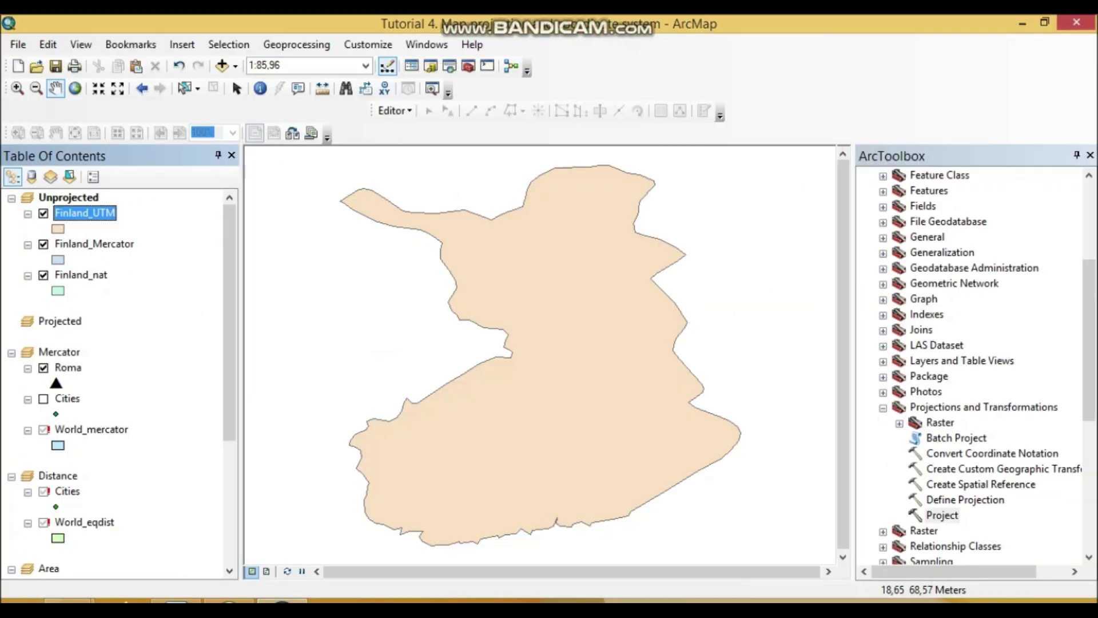
pyautogui.rightClick(106, 212)
pyautogui.press('Escape')
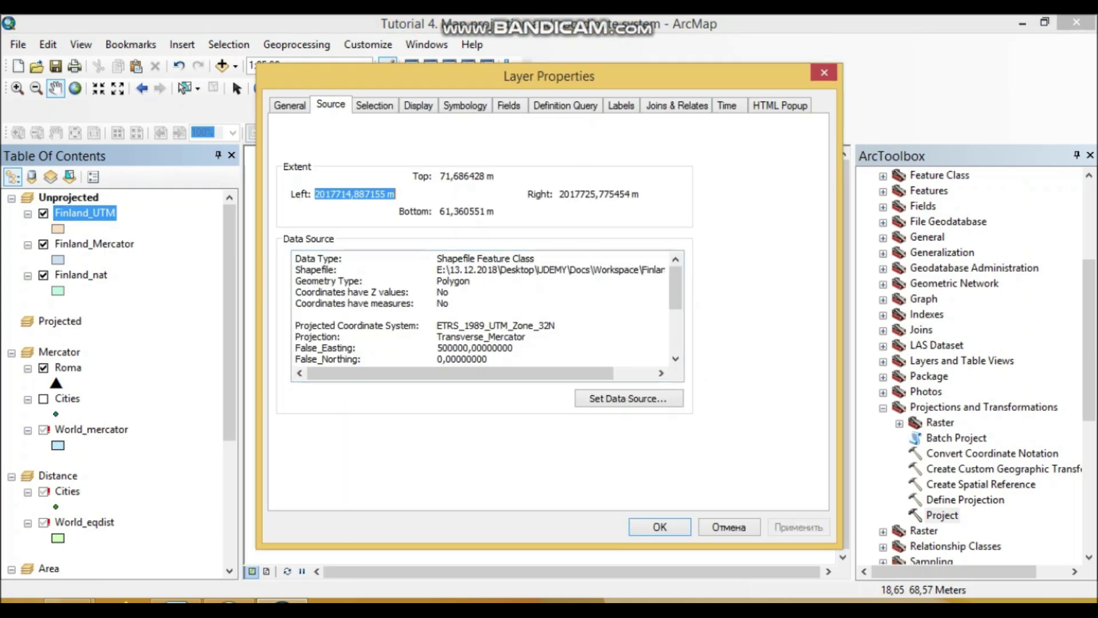
pyautogui.moveTo(556, 326); pyautogui.dragTo(539, 325)
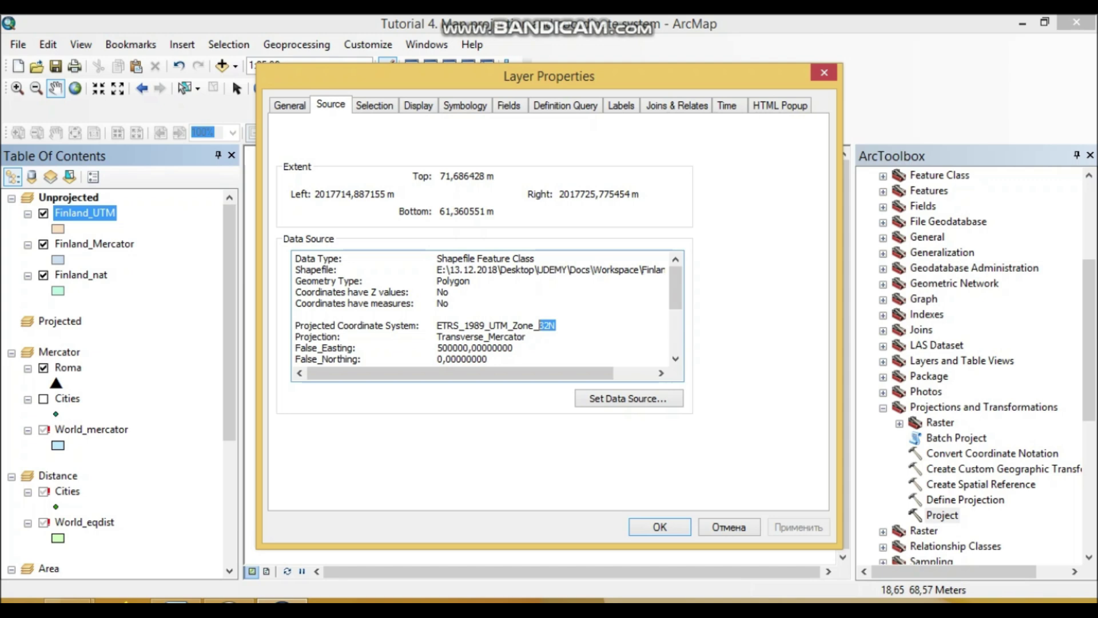
pyautogui.click(556, 325)
pyautogui.moveTo(556, 326); pyautogui.dragTo(540, 326)
pyautogui.click(825, 73)
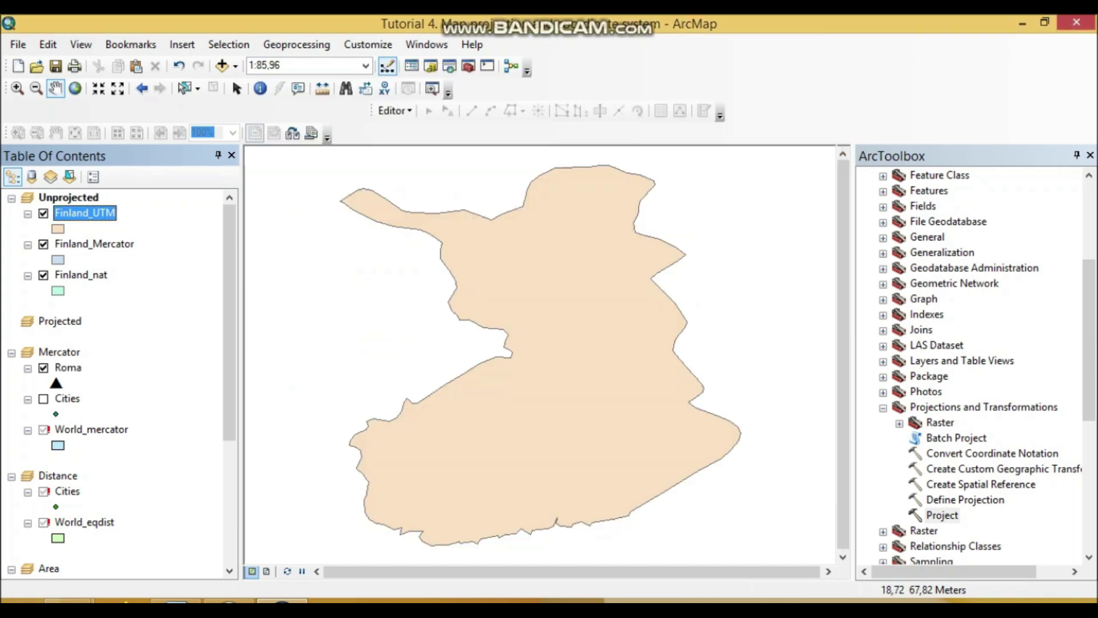
pyautogui.click(81, 275)
pyautogui.click(84, 213)
pyautogui.click(94, 244)
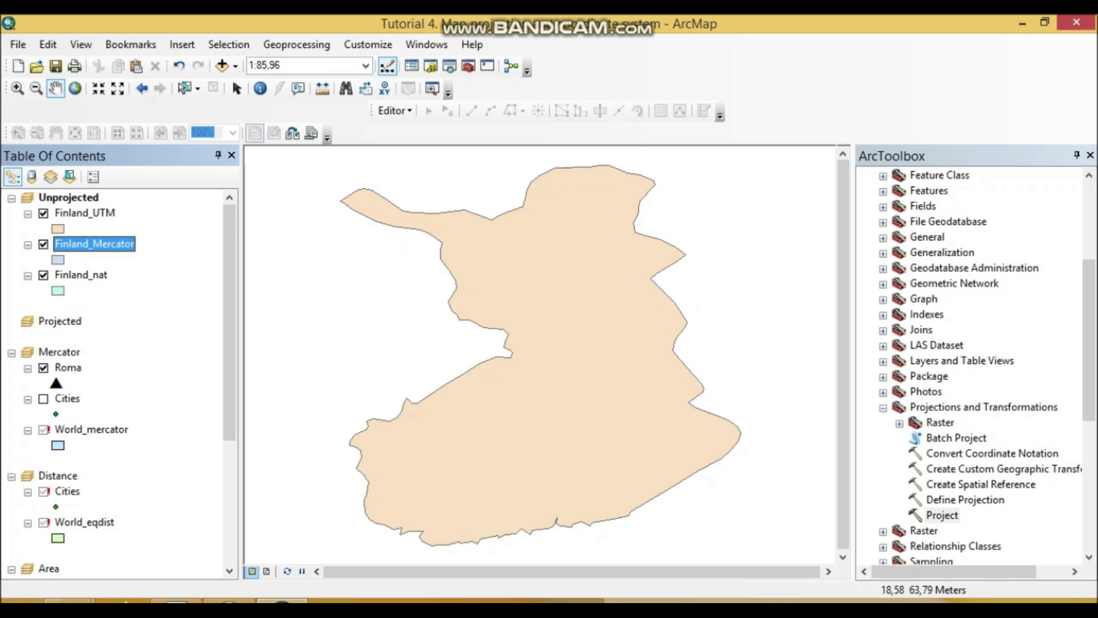
# Step: Read the next instruction in the Word document, activate the Projected data frame in ArcMap, and return to the document
pyautogui.click(177, 600)
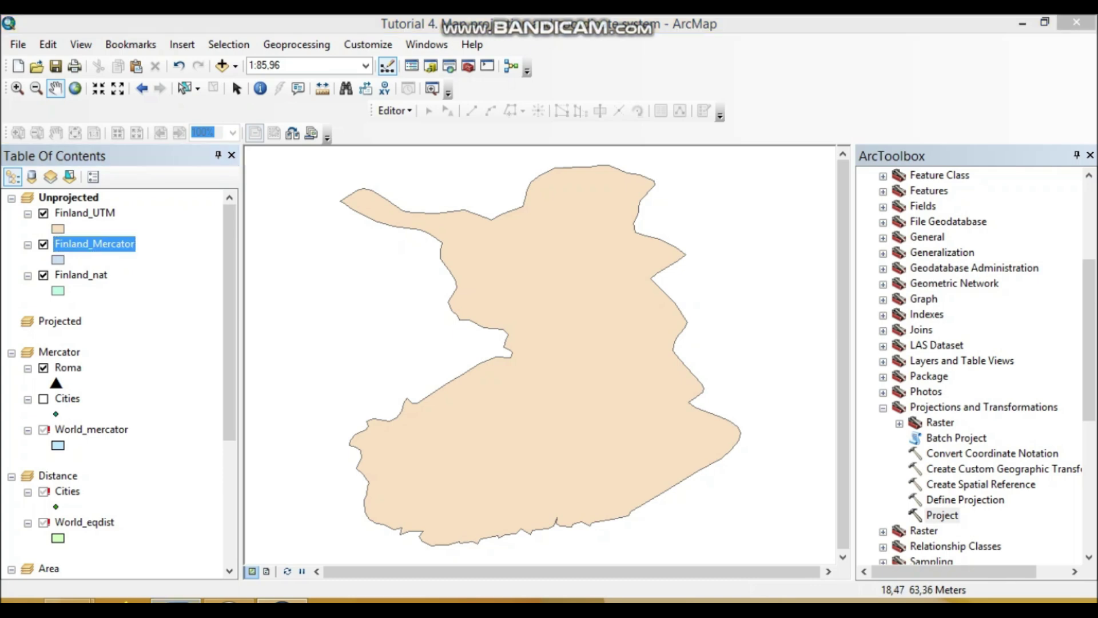
pyautogui.scroll(-3, 543, 355)
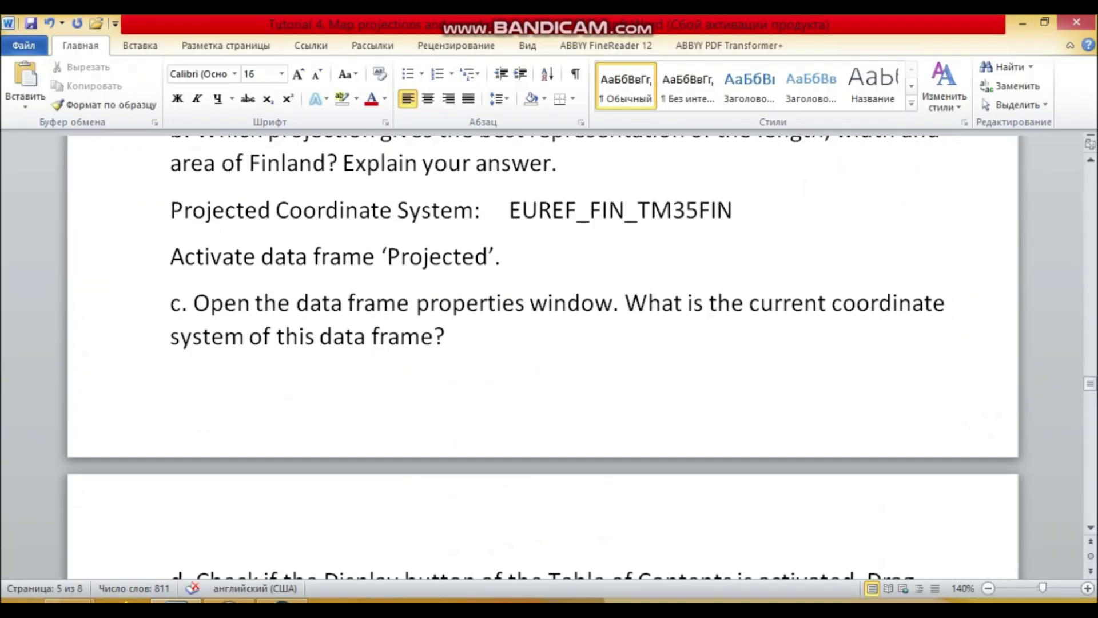
pyautogui.click(282, 601)
pyautogui.rightClick(64, 322)
pyautogui.click(113, 366)
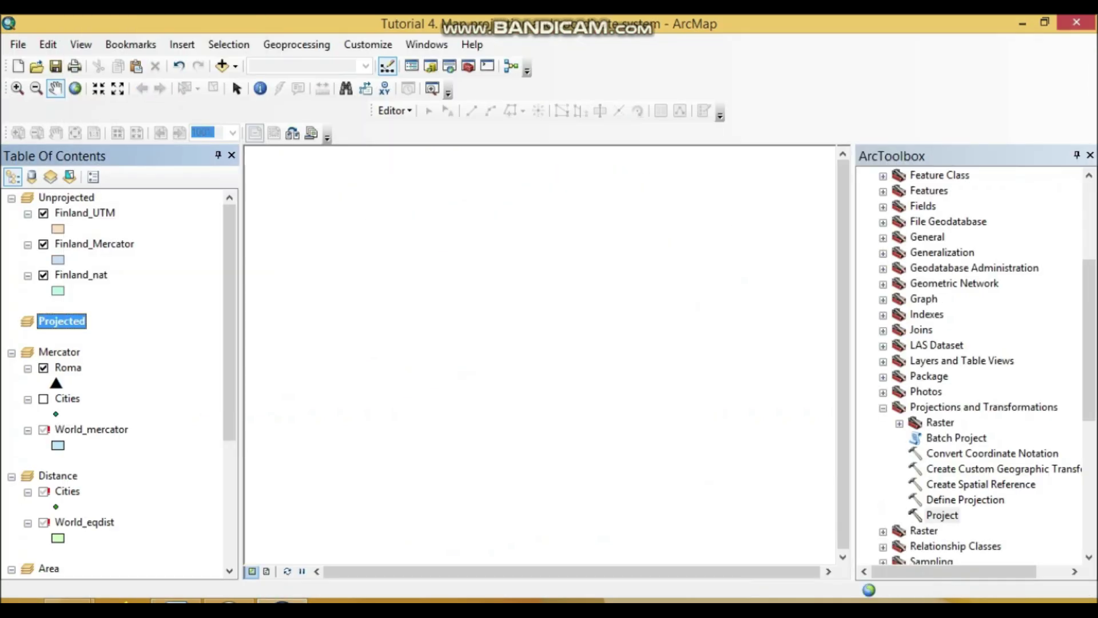
pyautogui.click(176, 601)
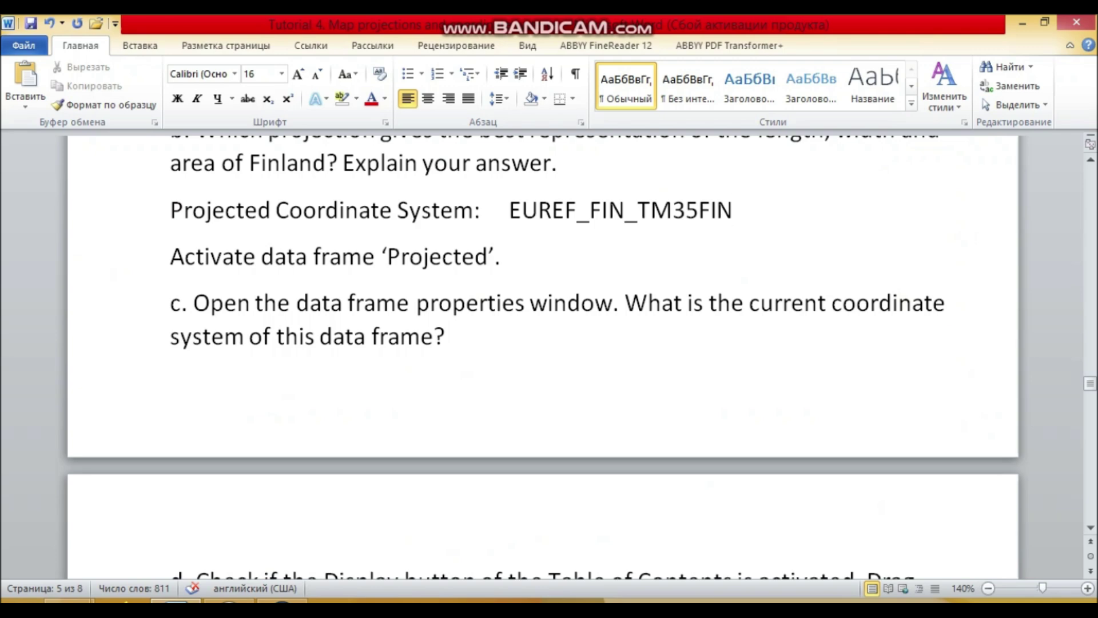
# Step: Insert two blank lines above question d in the Word document to make room for the answer to question c
pyautogui.scroll(-3, 543, 354)
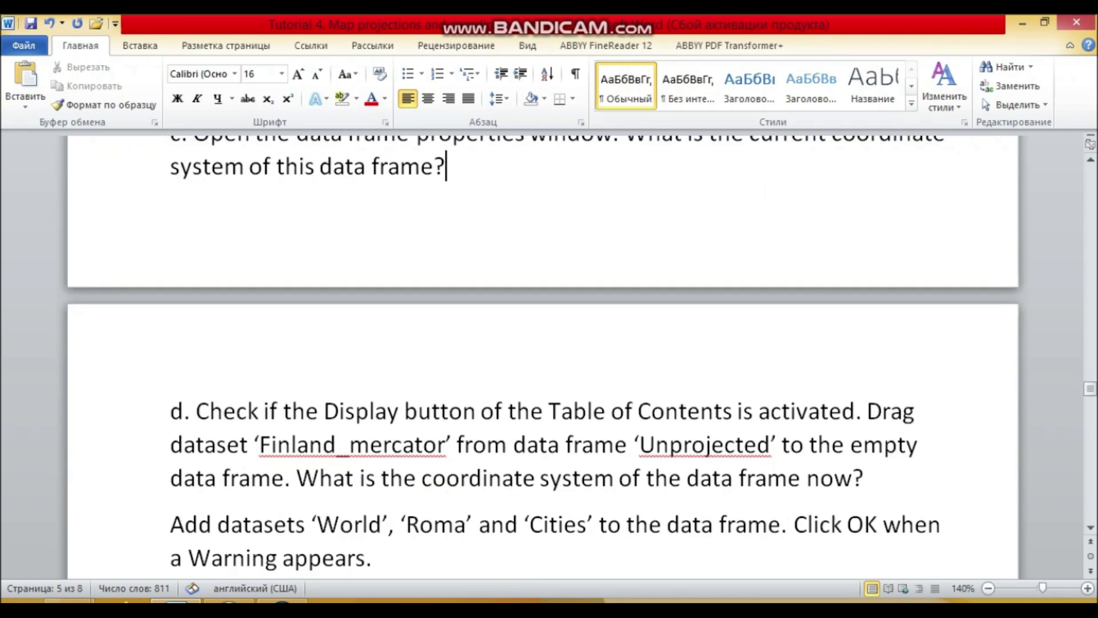
pyautogui.click(171, 410)
pyautogui.press('Return')
pyautogui.press('Return')
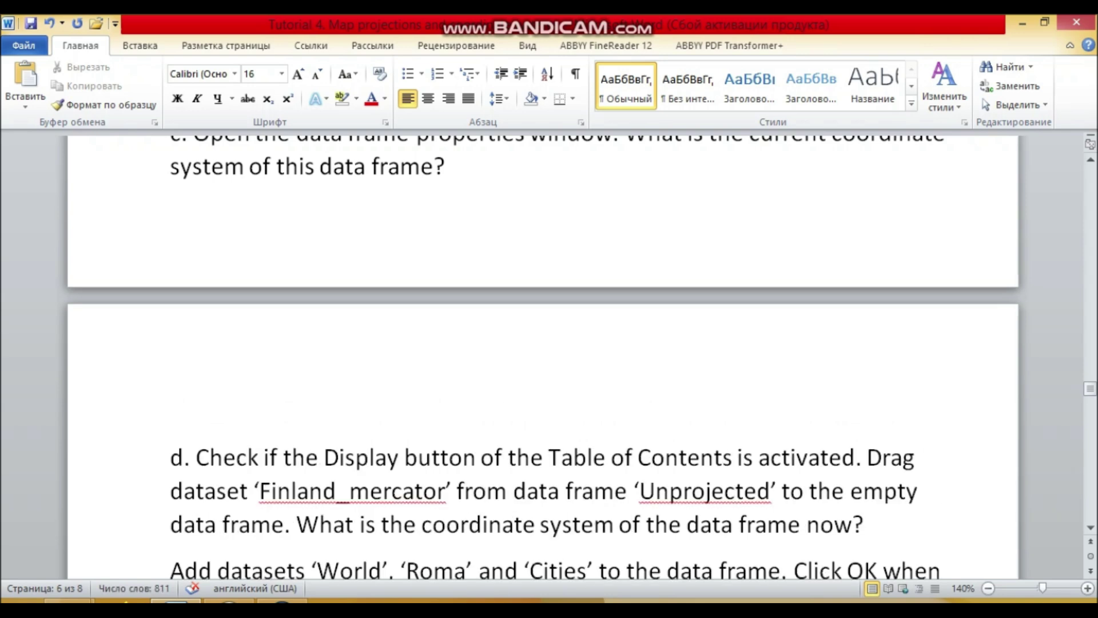
# Step: Switch to ArcMap, open the Projected data frame's coordinate system properties, and expand Projected Coordinate Systems to show the World folder
pyautogui.hotkey('alt', 'Tab')
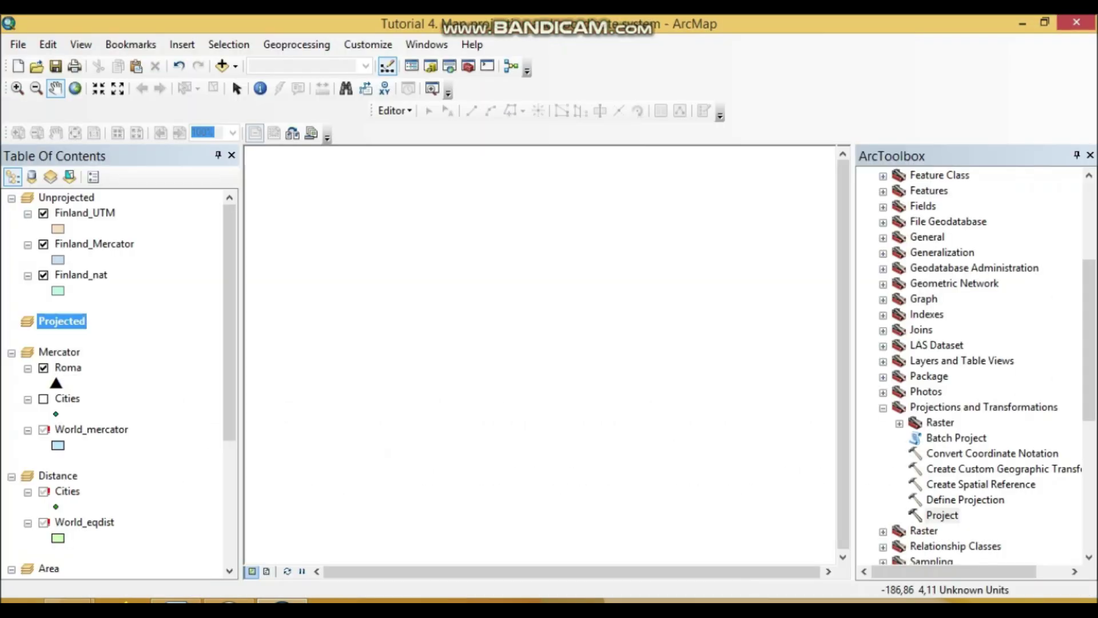
pyautogui.rightClick(50, 322)
pyautogui.click(104, 387)
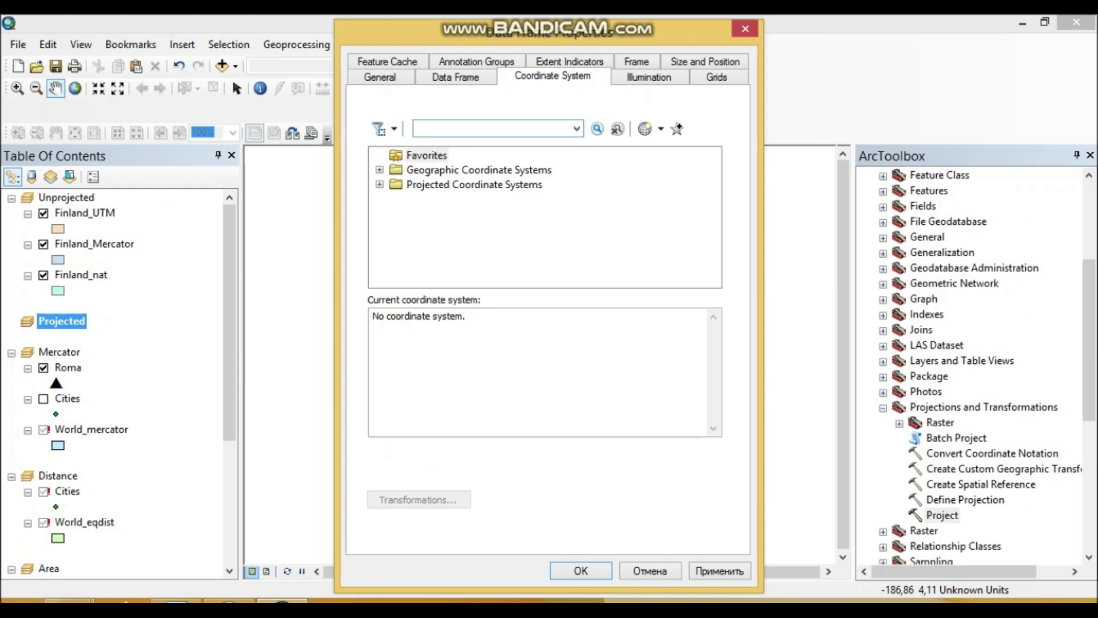
pyautogui.click(475, 185)
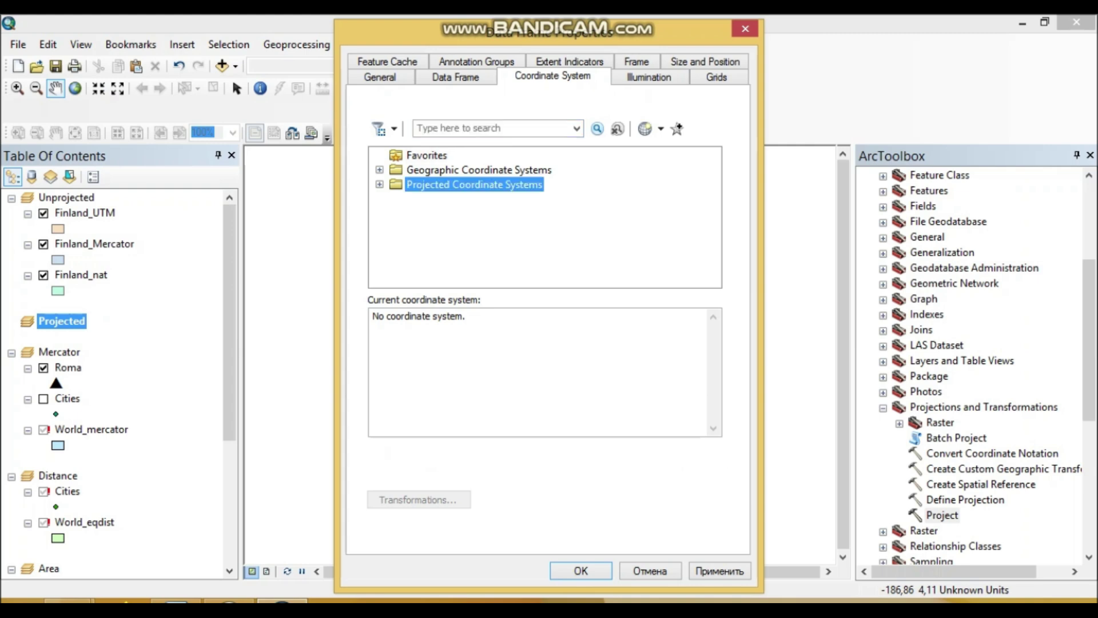
pyautogui.doubleClick(475, 184)
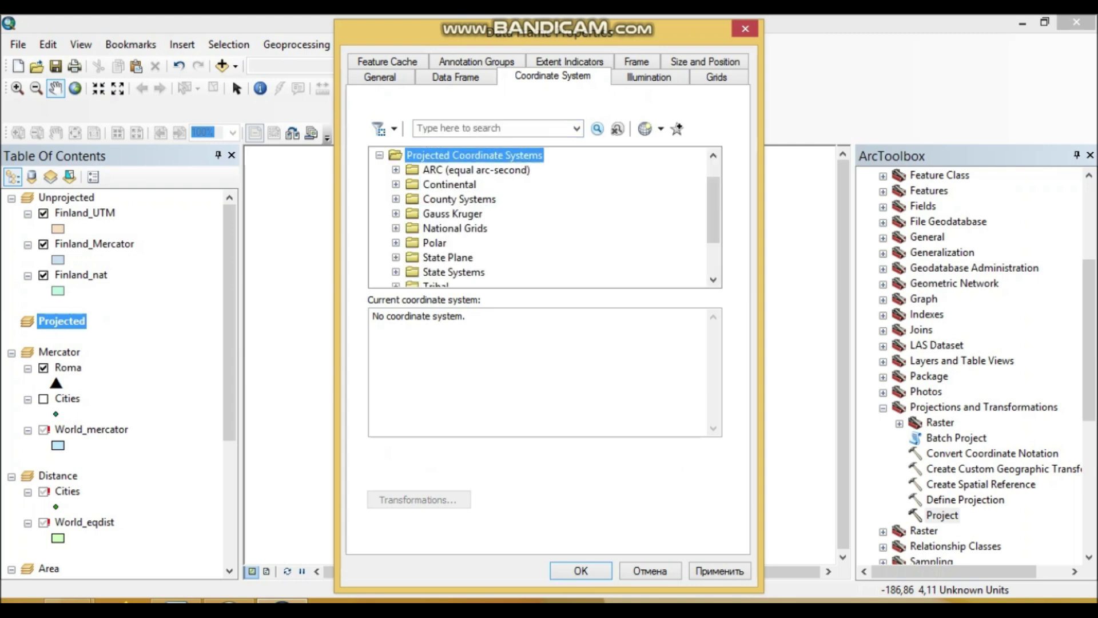
pyautogui.scroll(-1, 544, 218)
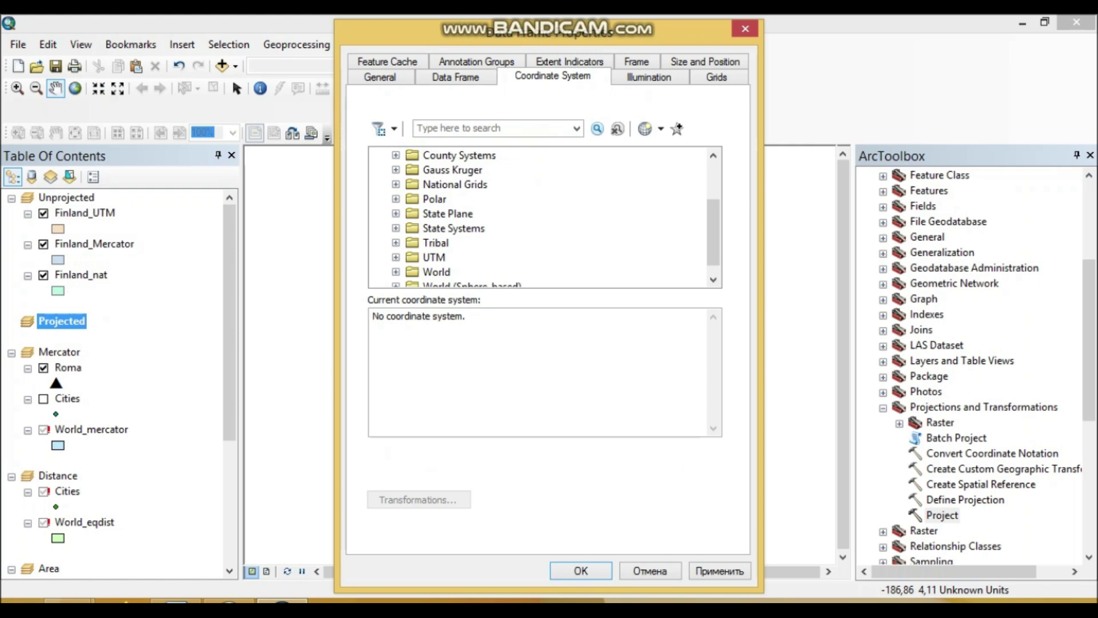
pyautogui.scroll(-1, 544, 217)
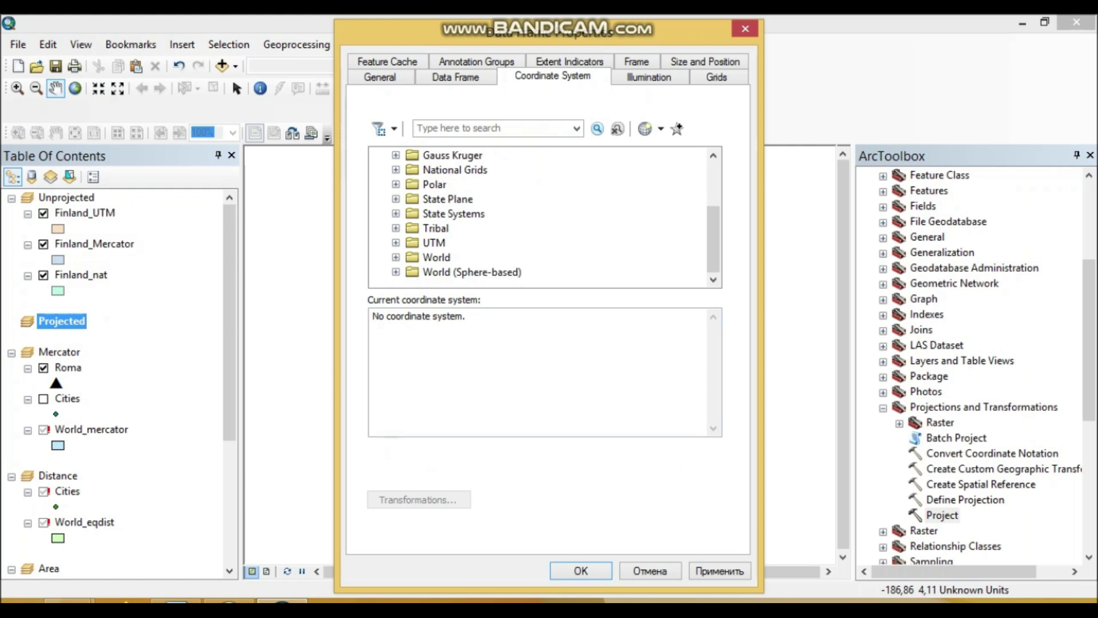
# Step: Switch to the Word document and read the instructions from question d through the Robinson projection change
pyautogui.click(176, 601)
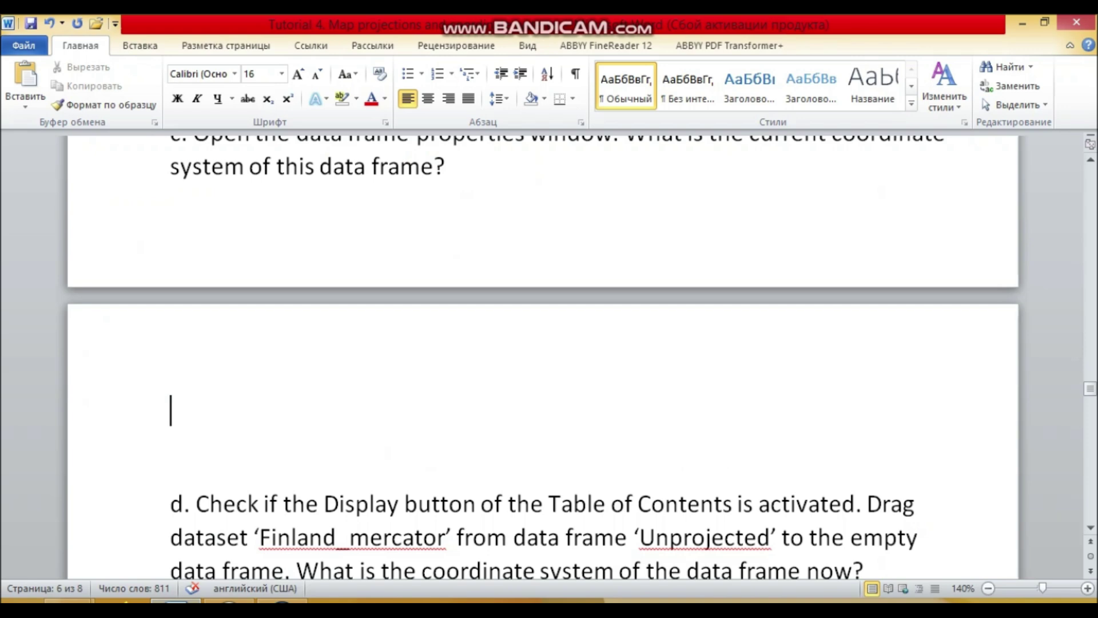
pyautogui.scroll(-2, 544, 355)
pyautogui.scroll(-2, 544, 354)
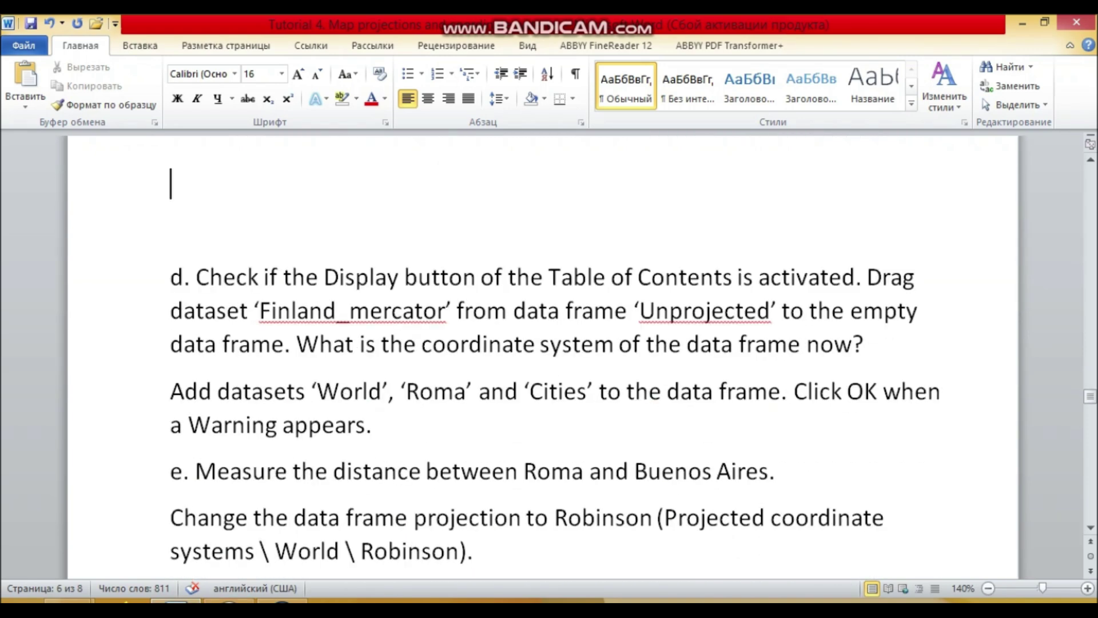
# Step: Return to ArcMap and set the Projected data frame's coordinate system to Robinson (world) from the World projected systems
pyautogui.click(282, 601)
pyautogui.click(436, 258)
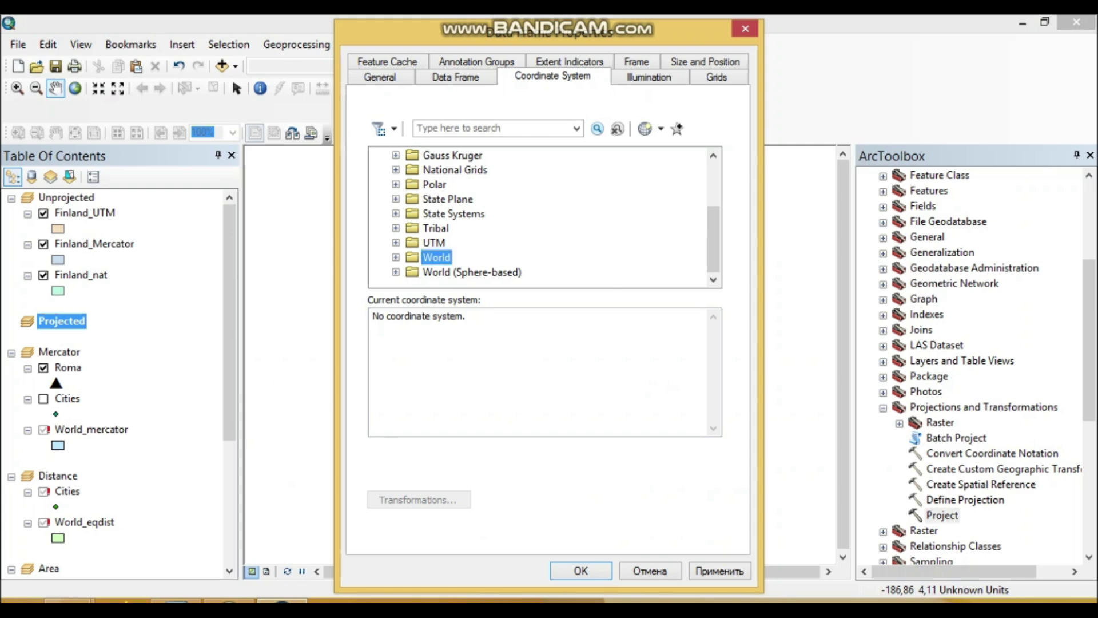
pyautogui.doubleClick(436, 258)
pyautogui.scroll(-8, 437, 258)
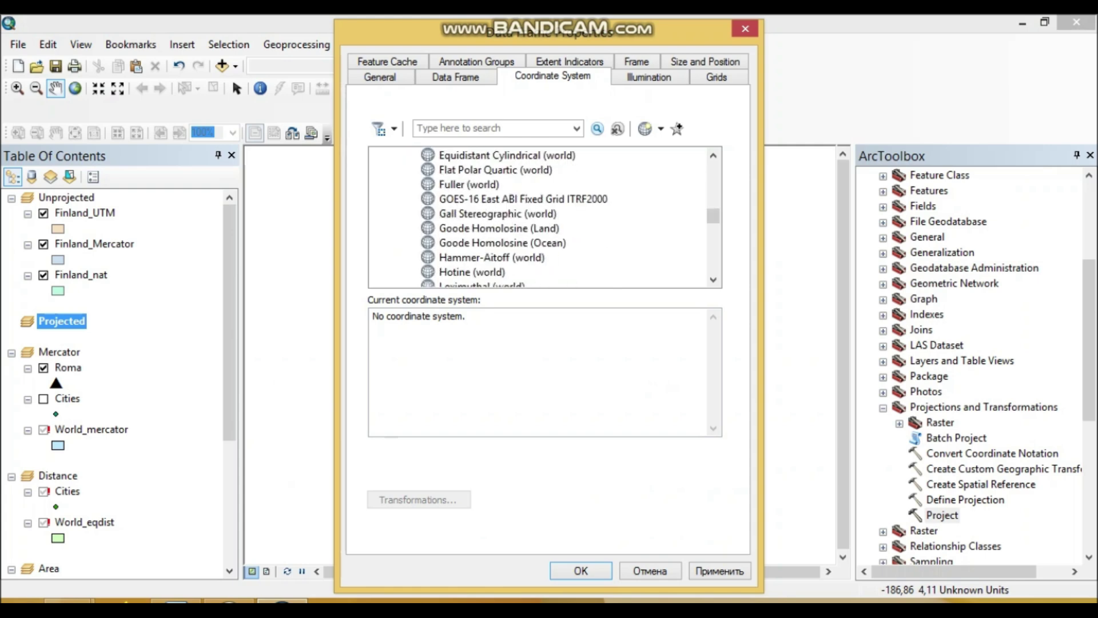
pyautogui.scroll(-2, 540, 217)
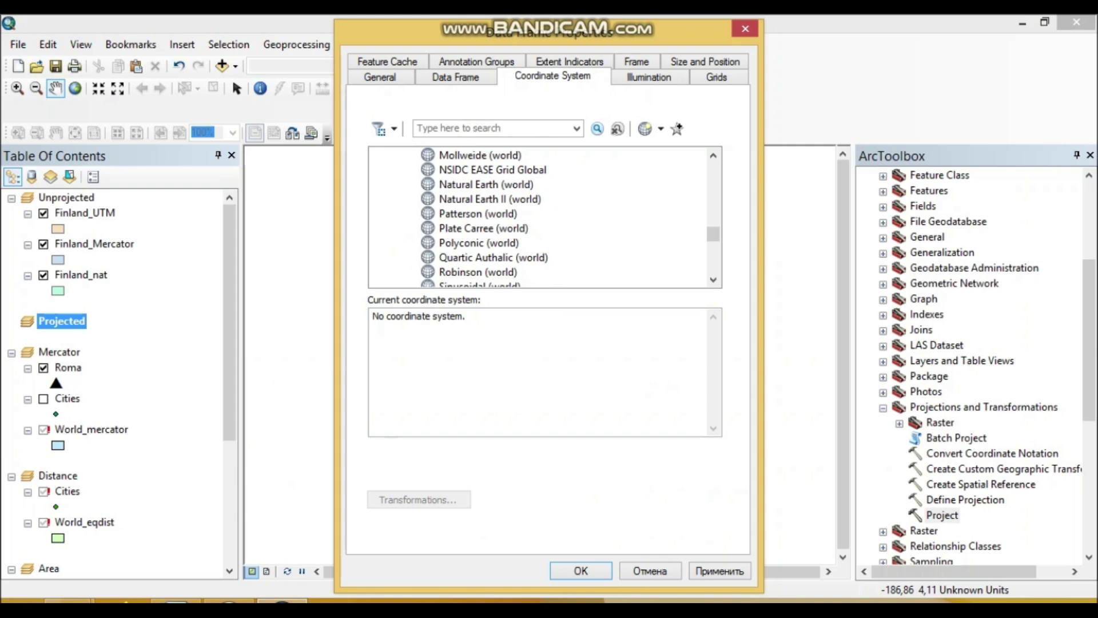
pyautogui.scroll(-2, 541, 217)
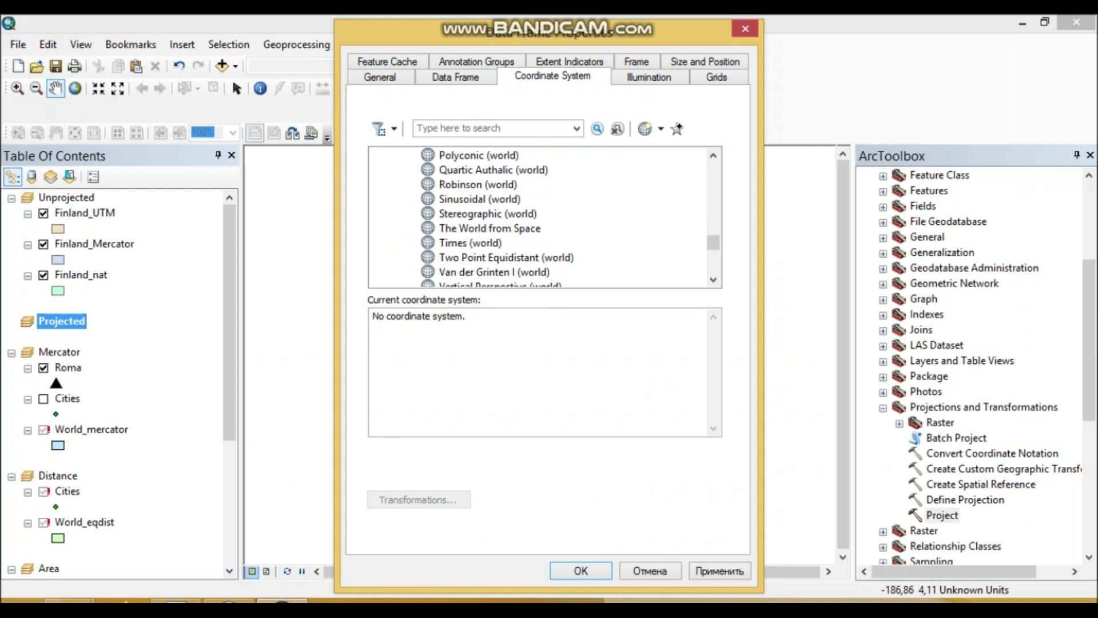
pyautogui.scroll(-2, 541, 217)
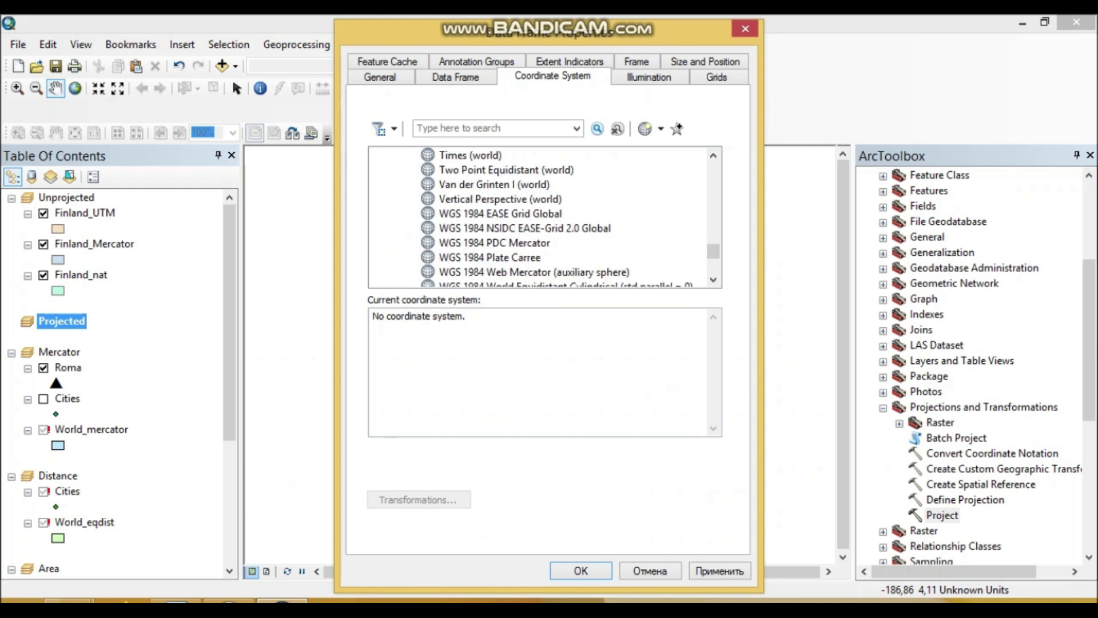
pyautogui.scroll(-3, 541, 217)
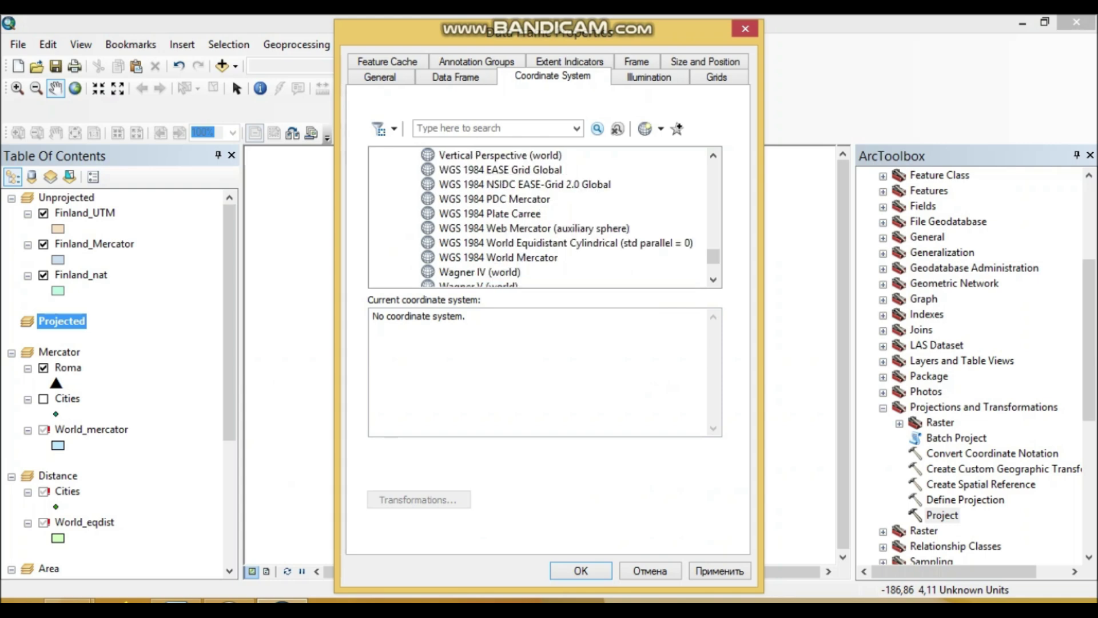
pyautogui.scroll(5, 540, 218)
pyautogui.scroll(1, 540, 217)
pyautogui.click(477, 228)
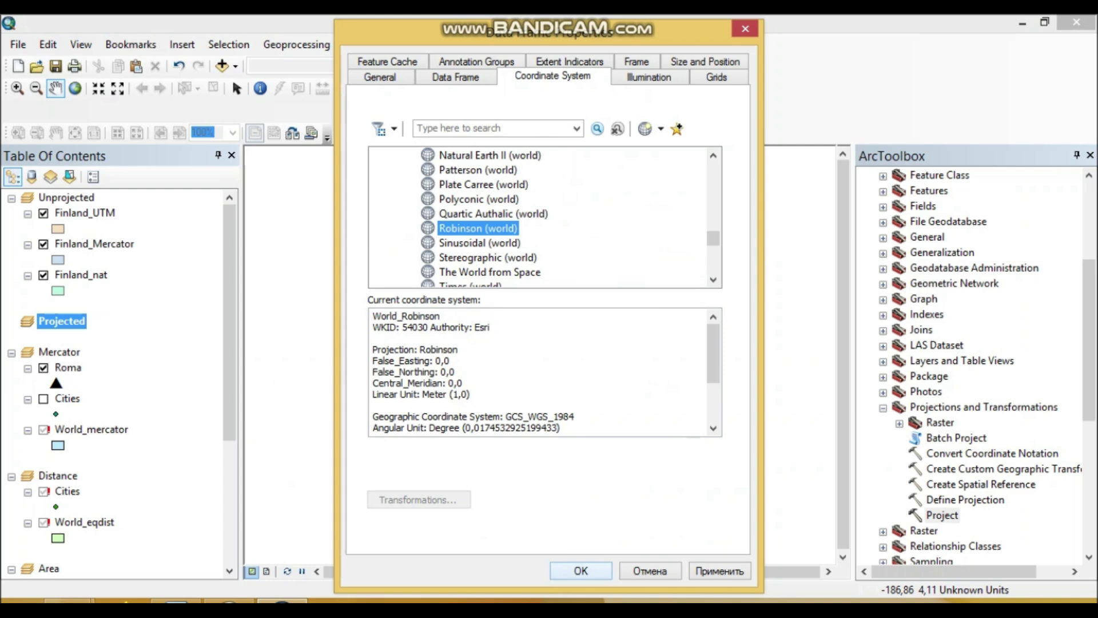
pyautogui.click(580, 570)
pyautogui.click(61, 321)
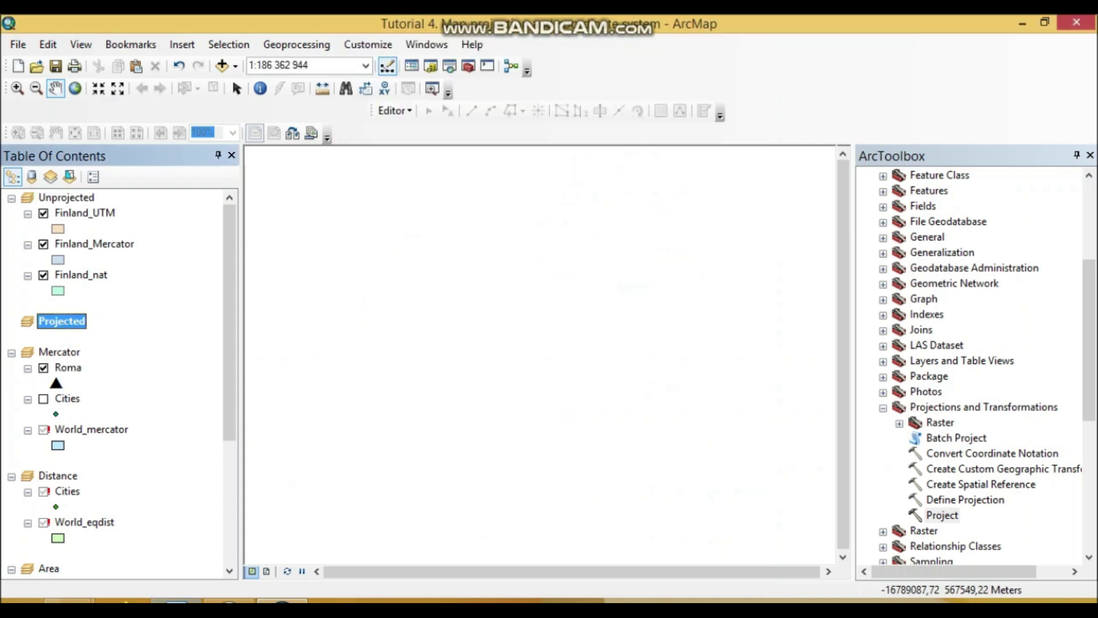
# Step: Check the Word document briefly, return to ArcMap, and reopen the Projected data frame's coordinate system properties
pyautogui.click(176, 601)
pyautogui.click(282, 601)
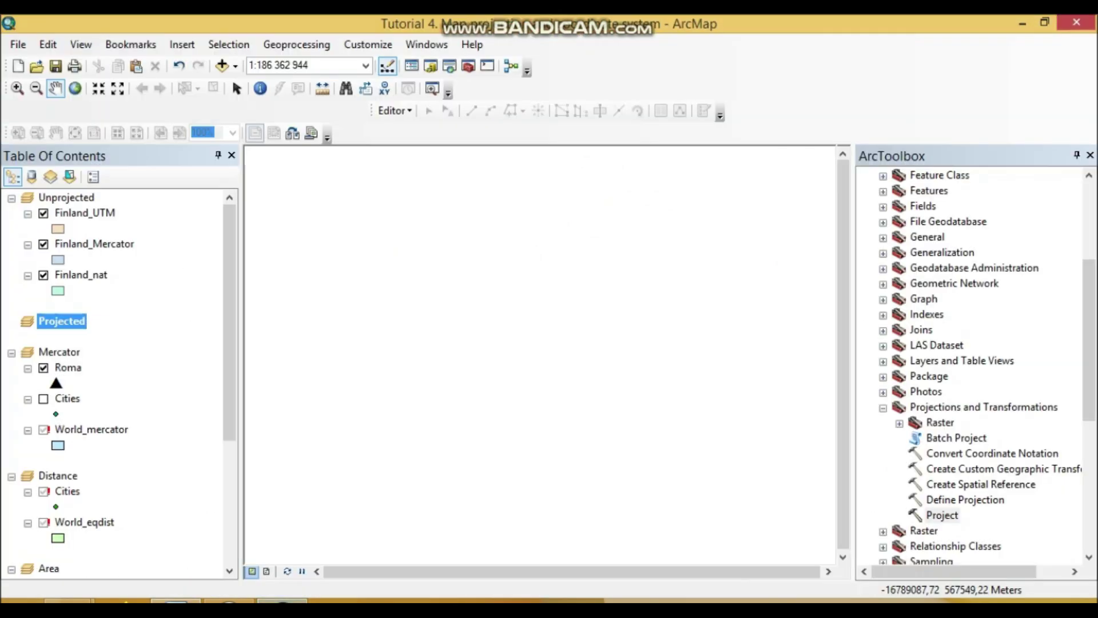
pyautogui.rightClick(53, 322)
pyautogui.click(123, 388)
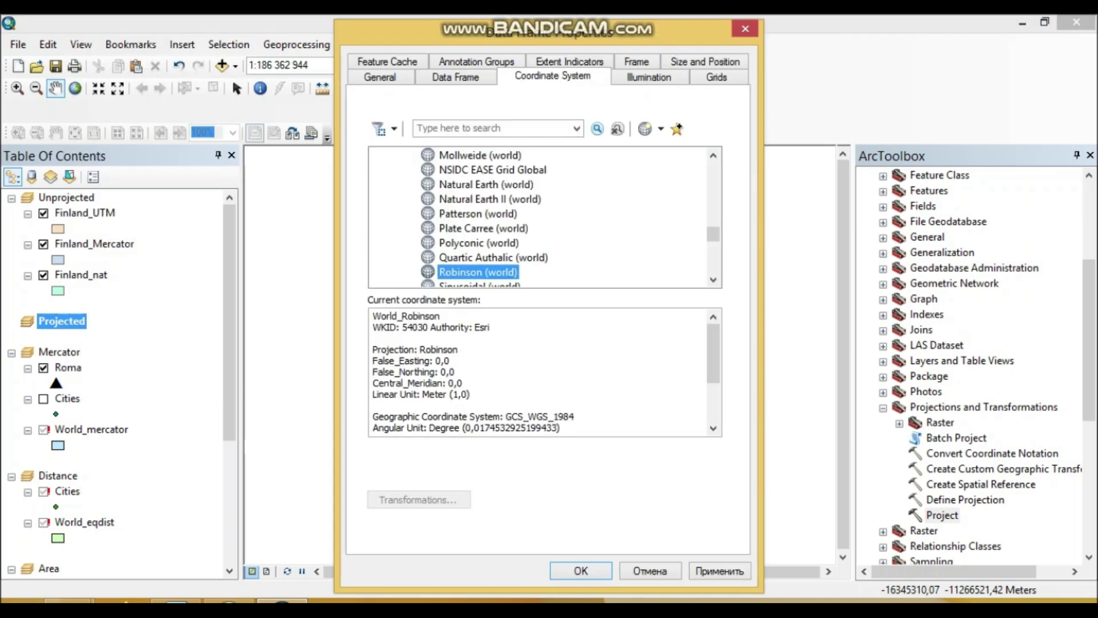
# Step: Capture the data frame properties window and paste the screenshot into the Word document above question d as the answer to question c
pyautogui.press('alt')
pyautogui.hotkey('alt', 'Tab')
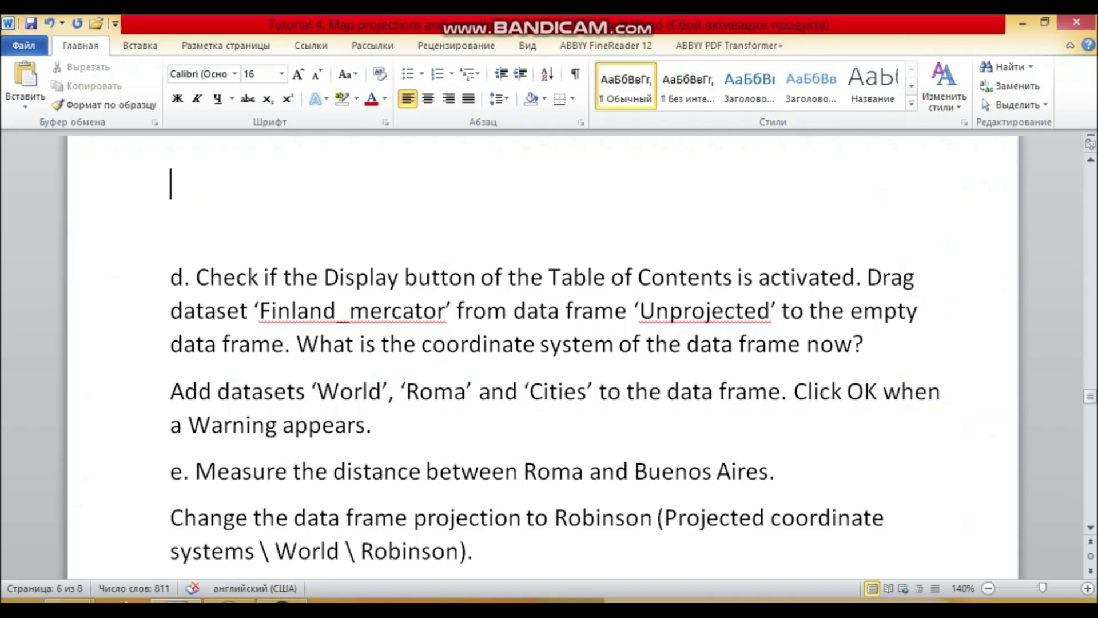
pyautogui.hotkey('ctrl', 'v')
pyautogui.click(471, 337)
pyautogui.scroll(-7, 470, 338)
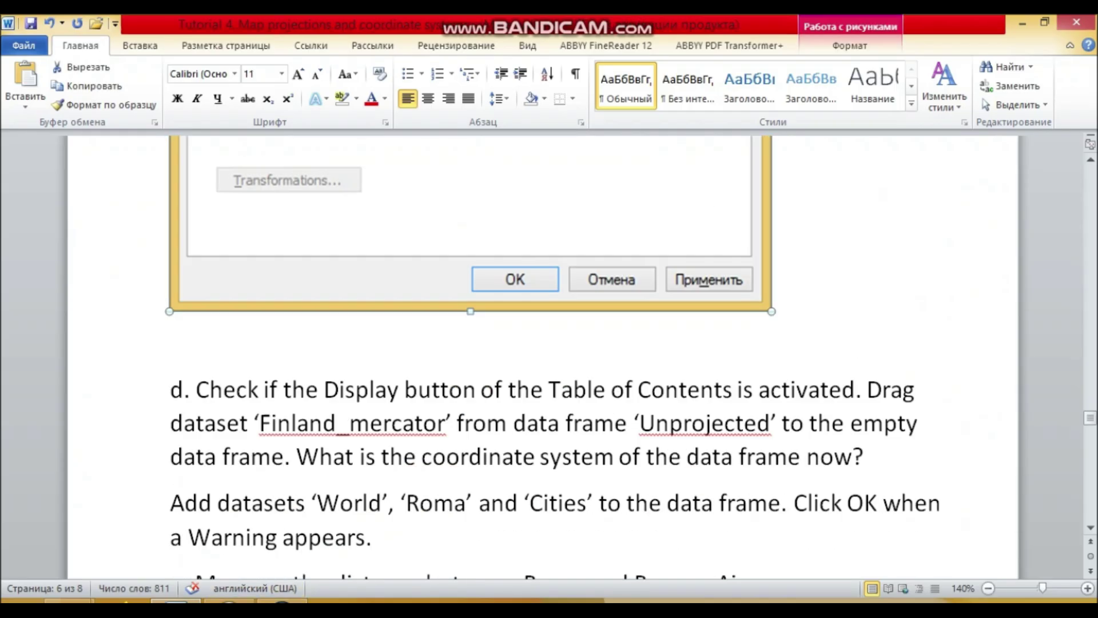